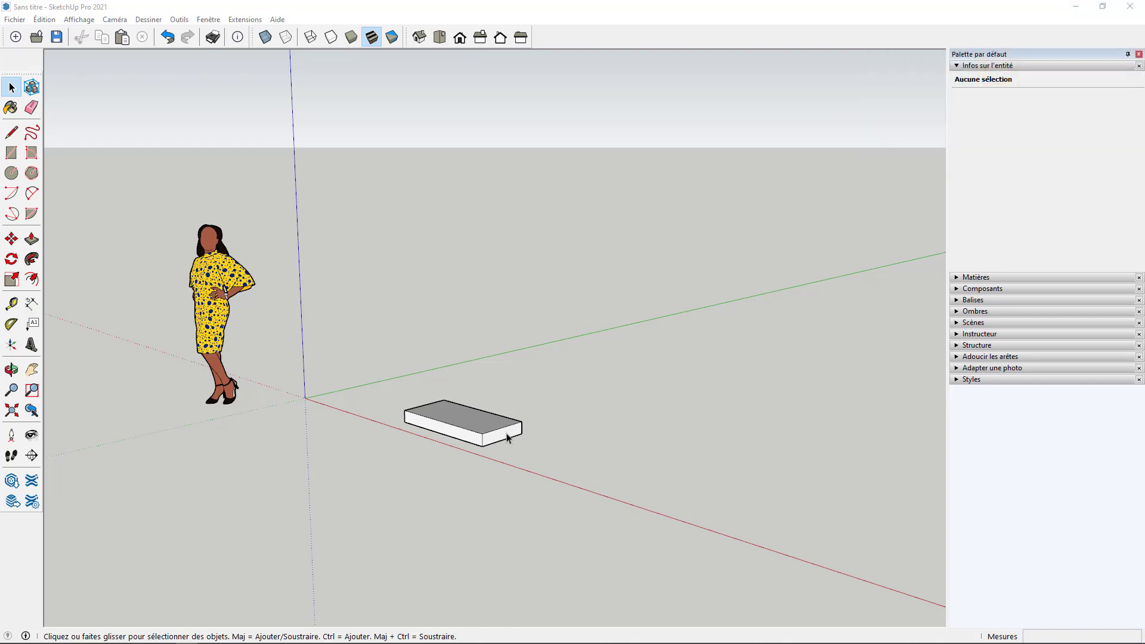
# - Move the slab component about 55.8 cm away from the red axis, using its lower front corner as the base point
pyautogui.scroll(3, 504, 429)
pyautogui.moveTo(546, 447); pyautogui.dragTo(480, 479, button='middle')
pyautogui.click(494, 457)
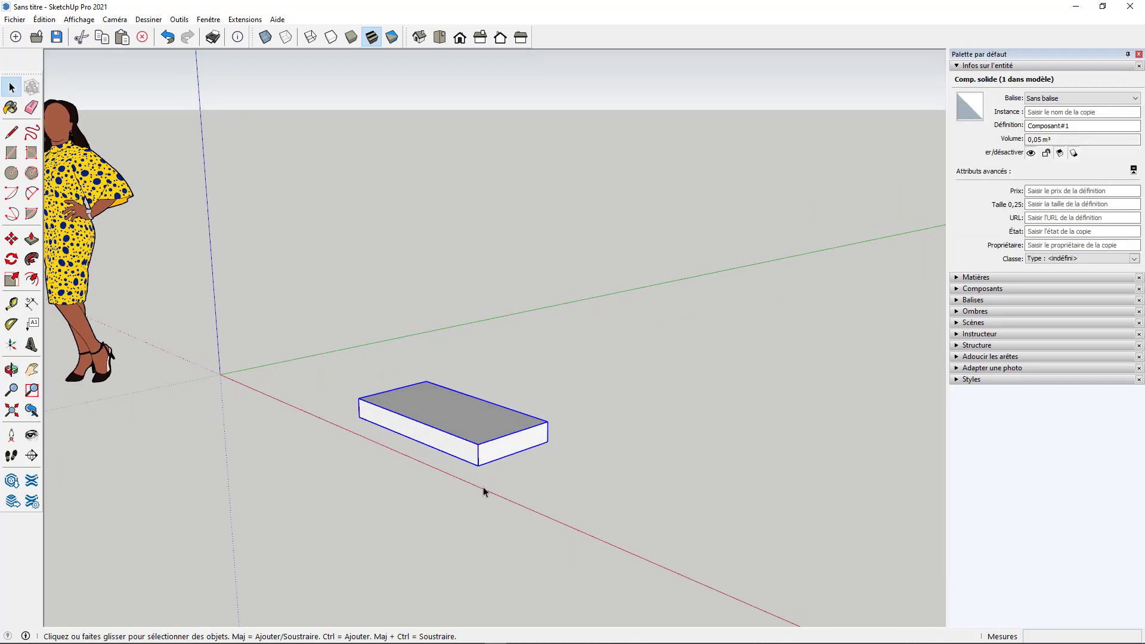
pyautogui.press('m')
pyautogui.click(476, 463)
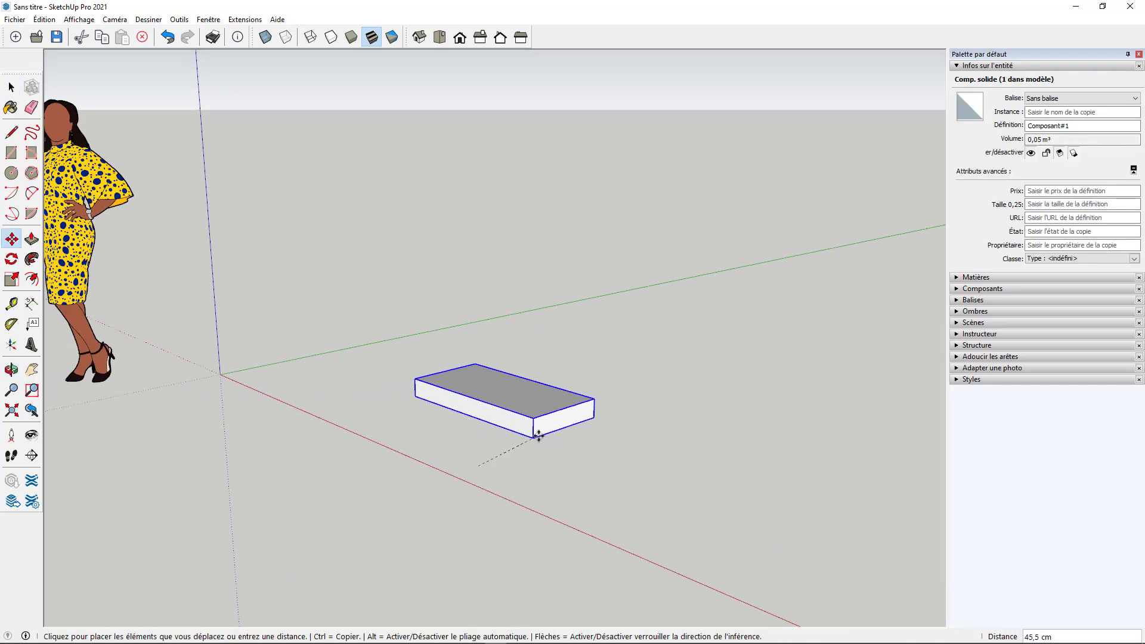
pyautogui.click(560, 435)
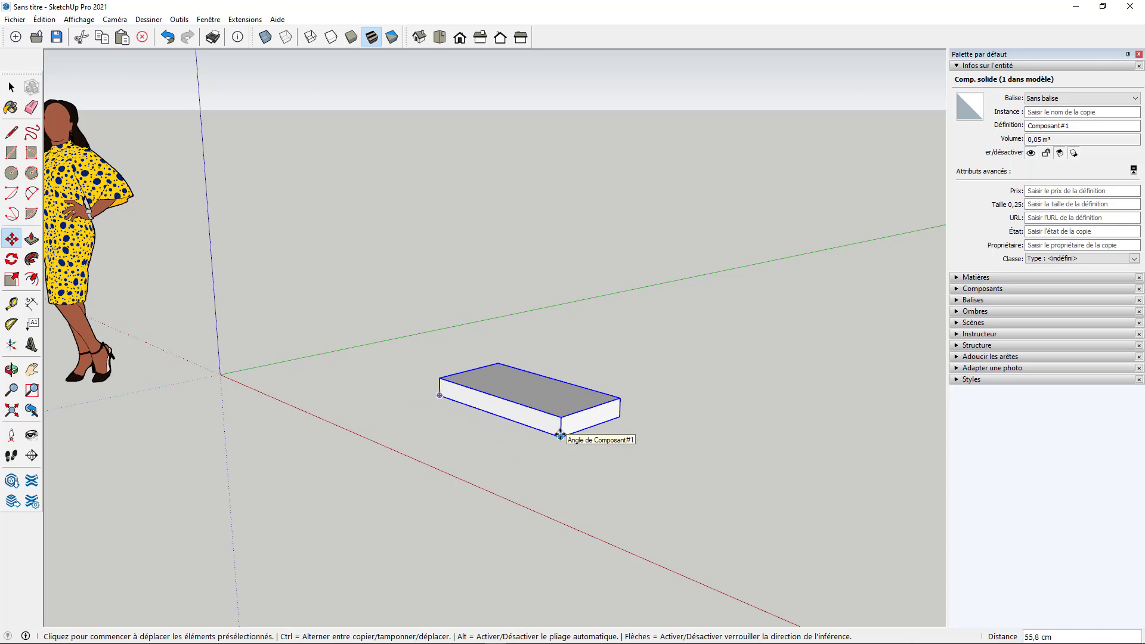
# - Try to place a single freehand copy of the slab beside the original with the Move tool's copy mode
pyautogui.scroll(-2, 559, 435)
pyautogui.scroll(3, 531, 460)
pyautogui.click(528, 461)
pyautogui.press('ctrl')
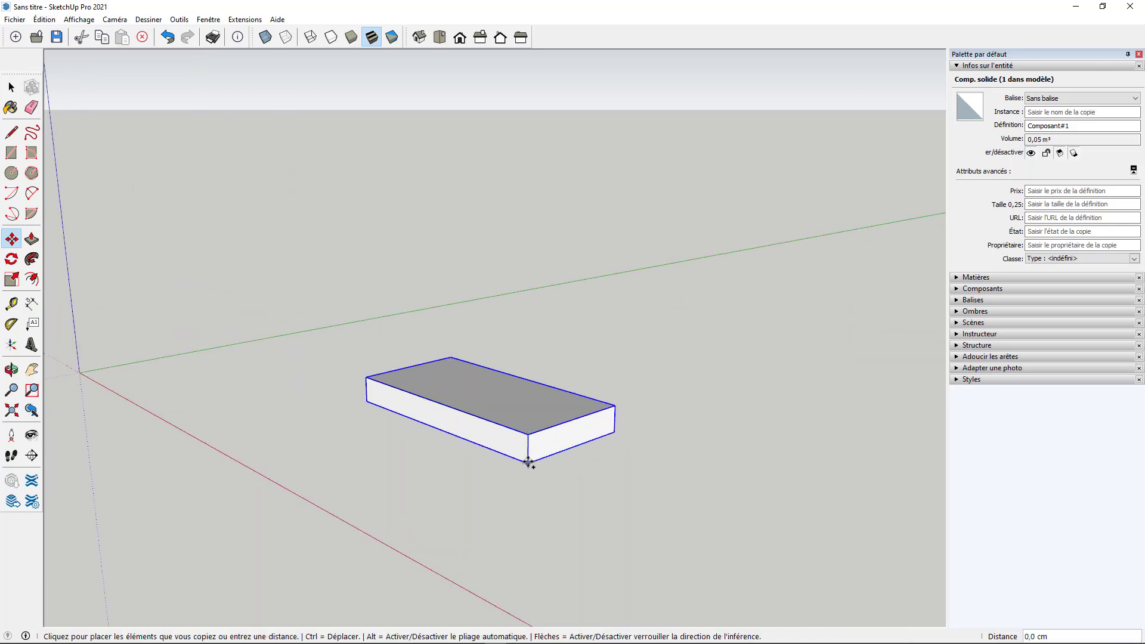
pyautogui.click(693, 400)
pyautogui.scroll(-1, 211, 497)
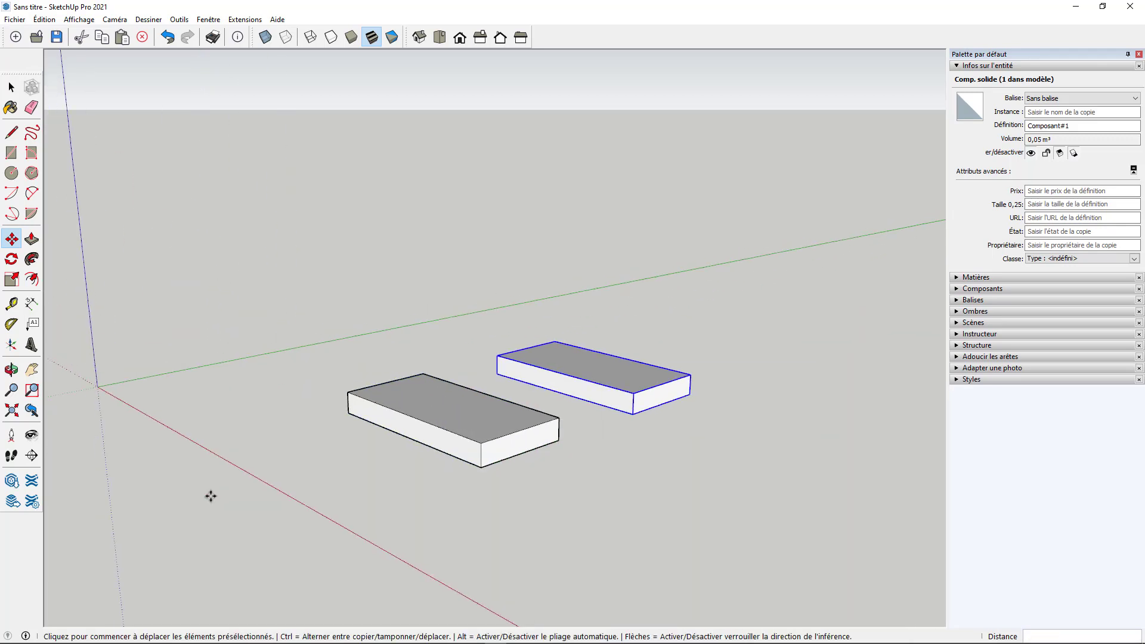
pyautogui.moveTo(210, 496); pyautogui.dragTo(376, 621, button='middle')
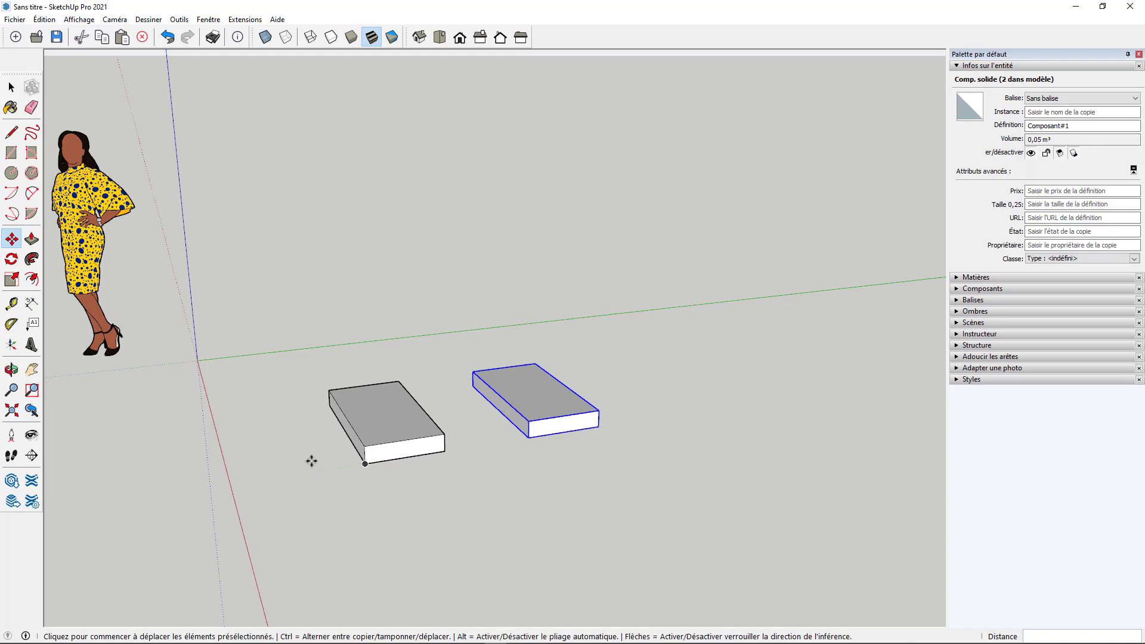
pyautogui.scroll(-1, 309, 460)
pyautogui.hotkey('ctrl', 'z')
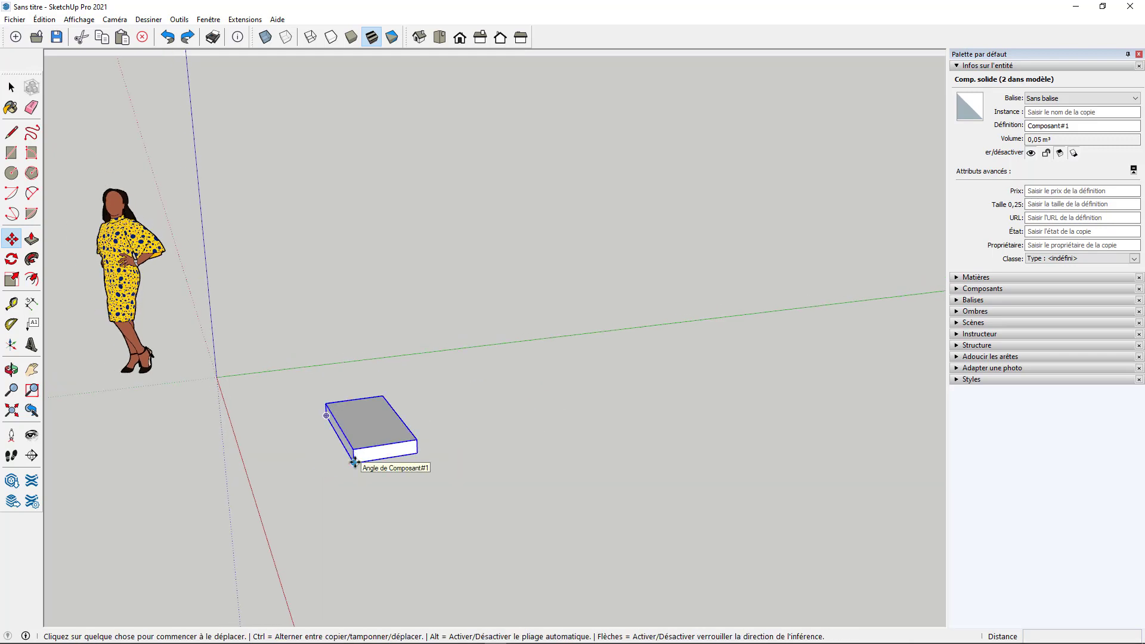
# - Copy the slab by its lower front corner onto the end face's opposite upper corner and array it x13 as a staircase
pyautogui.press('ctrl')
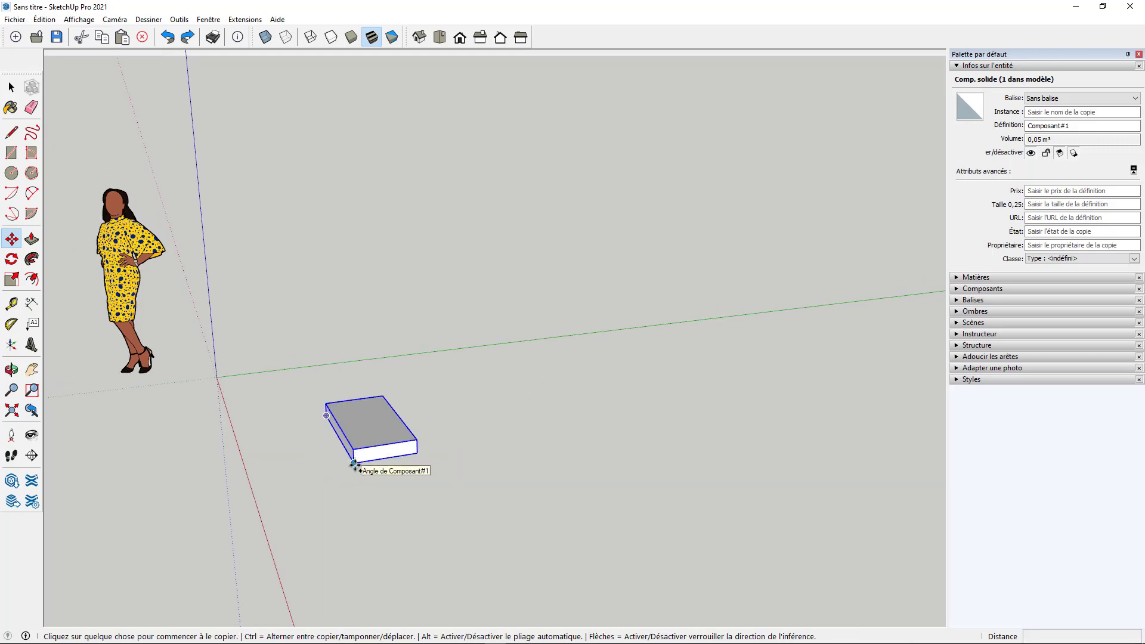
pyautogui.click(354, 463)
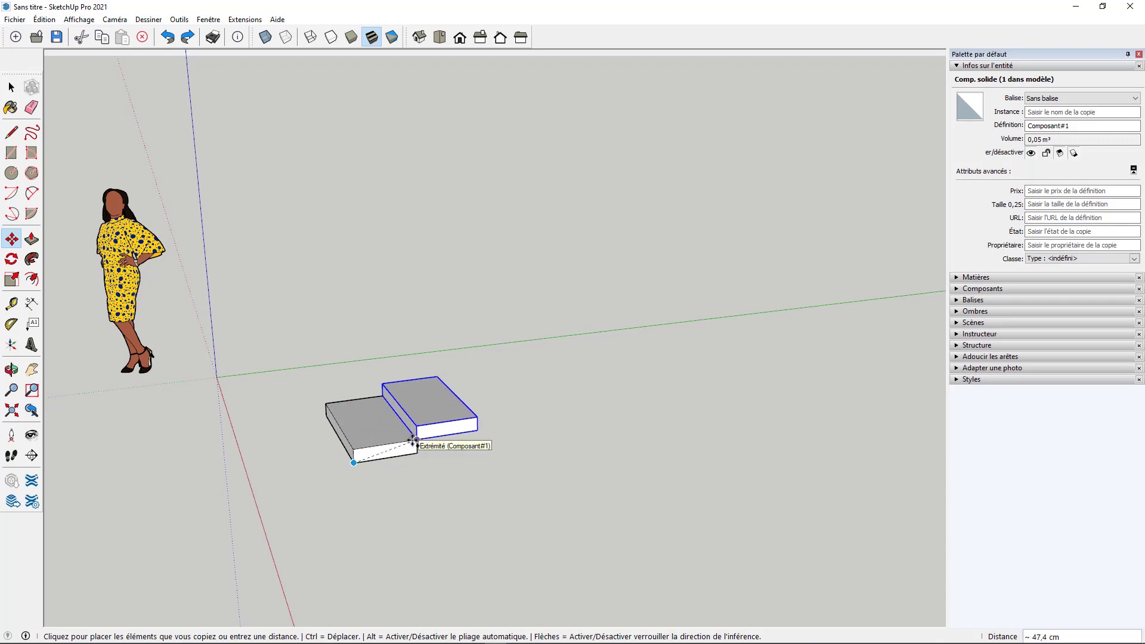
pyautogui.click(413, 440)
pyautogui.write('x13')
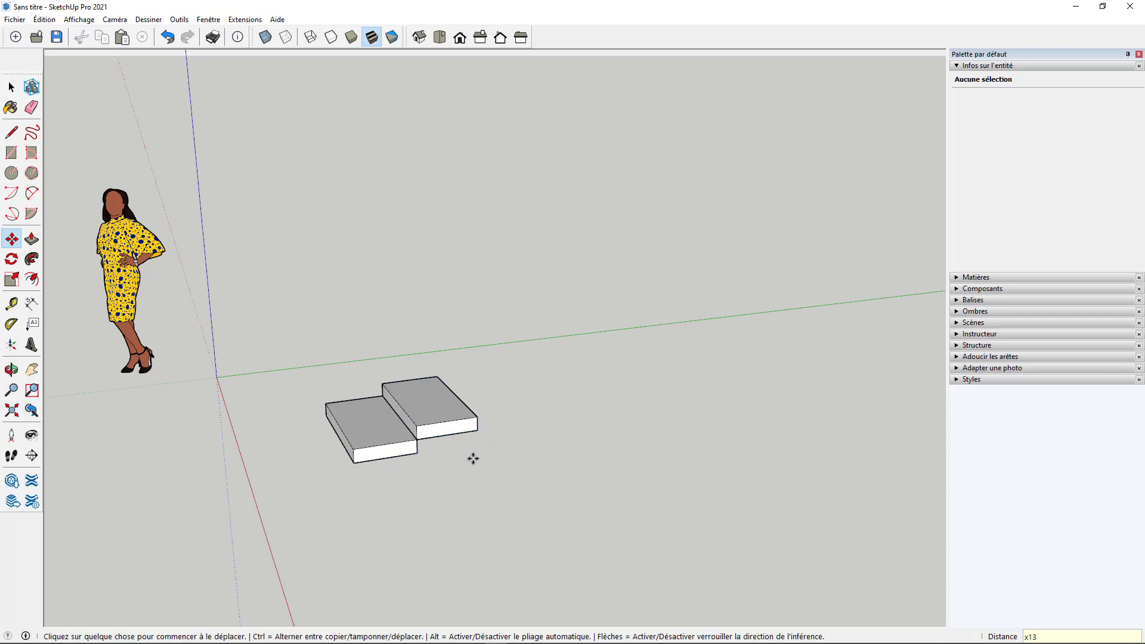
pyautogui.press('Return')
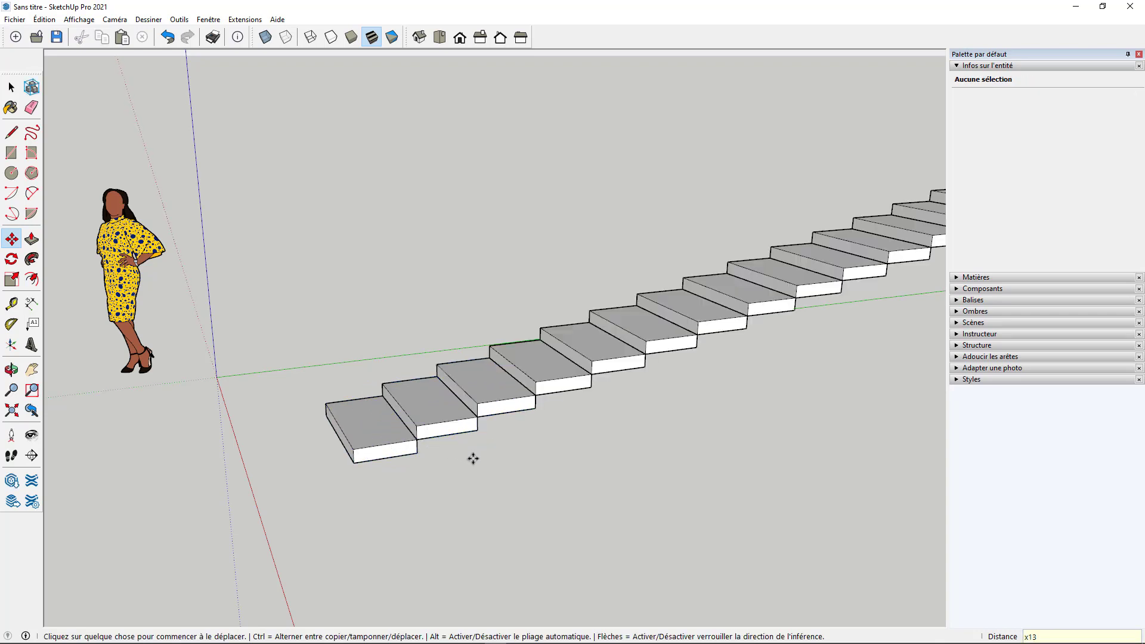
pyautogui.scroll(-3, 473, 459)
pyautogui.moveTo(239, 429); pyautogui.dragTo(672, 419, button='middle')
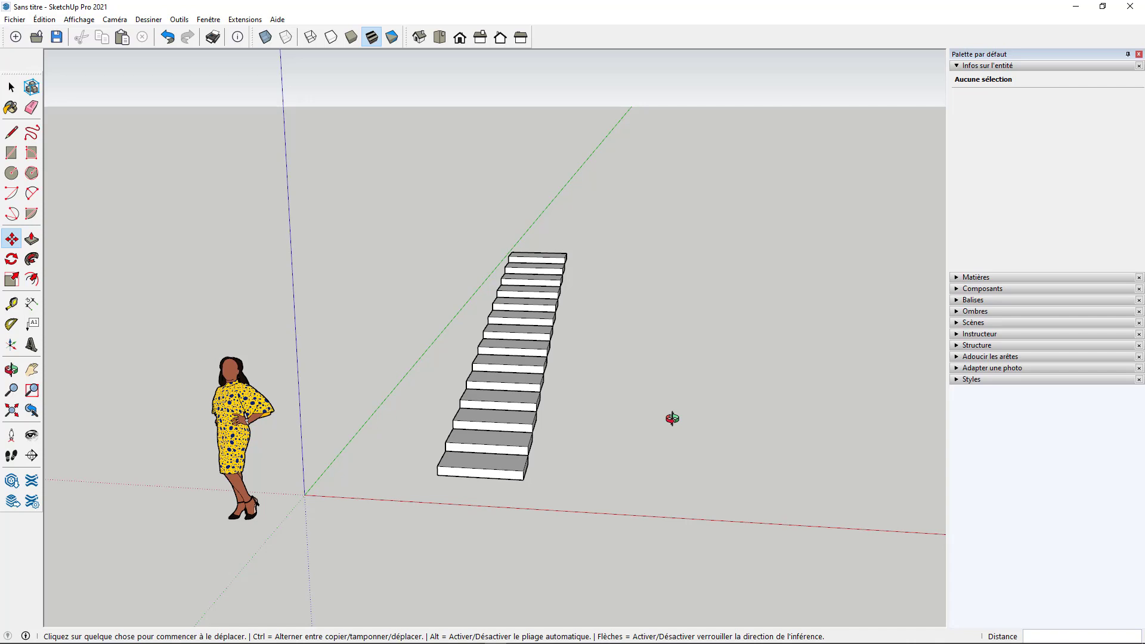
# - Remove the copied steps, keeping only the first slab
pyautogui.press('space')
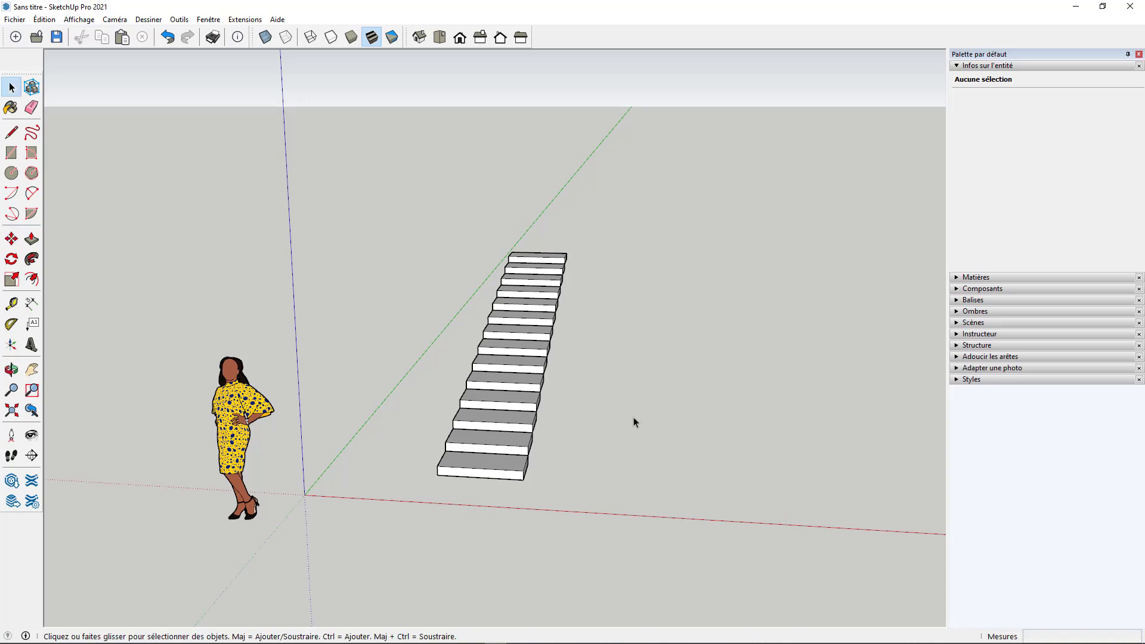
pyautogui.scroll(-2, 513, 363)
pyautogui.moveTo(407, 233); pyautogui.dragTo(622, 445)
pyautogui.moveTo(623, 444); pyautogui.dragTo(513, 434, button='middle')
pyautogui.click(513, 434)
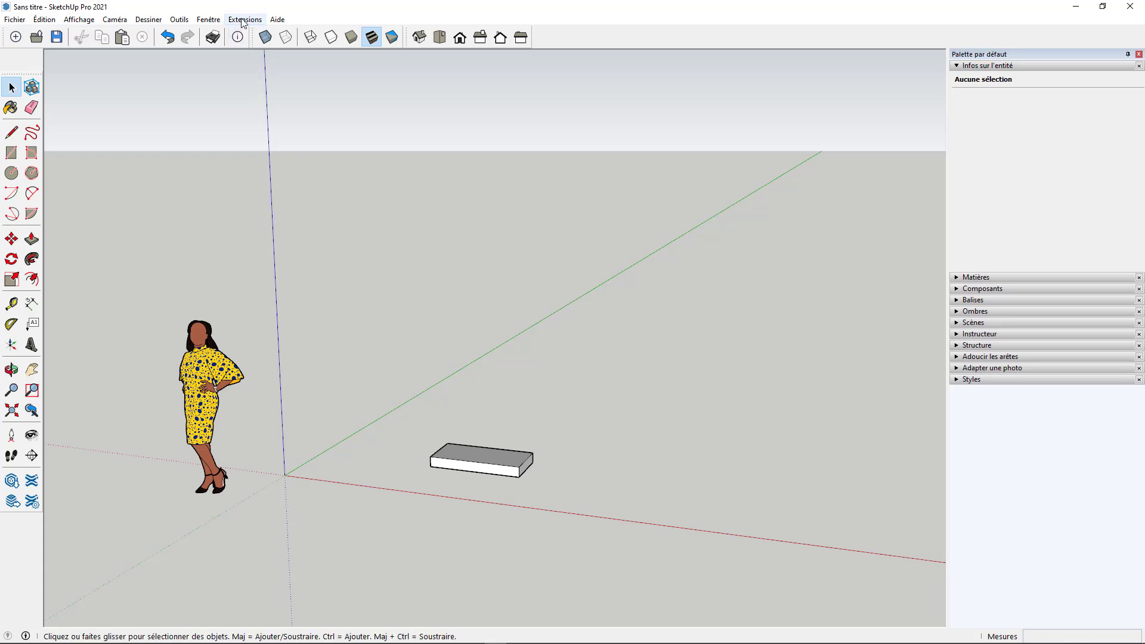
# - View the Memory Copy plugin page and the xformclone_v1.0 download page in the browser, and switch back to SketchUp
pyautogui.click(1077, 6)
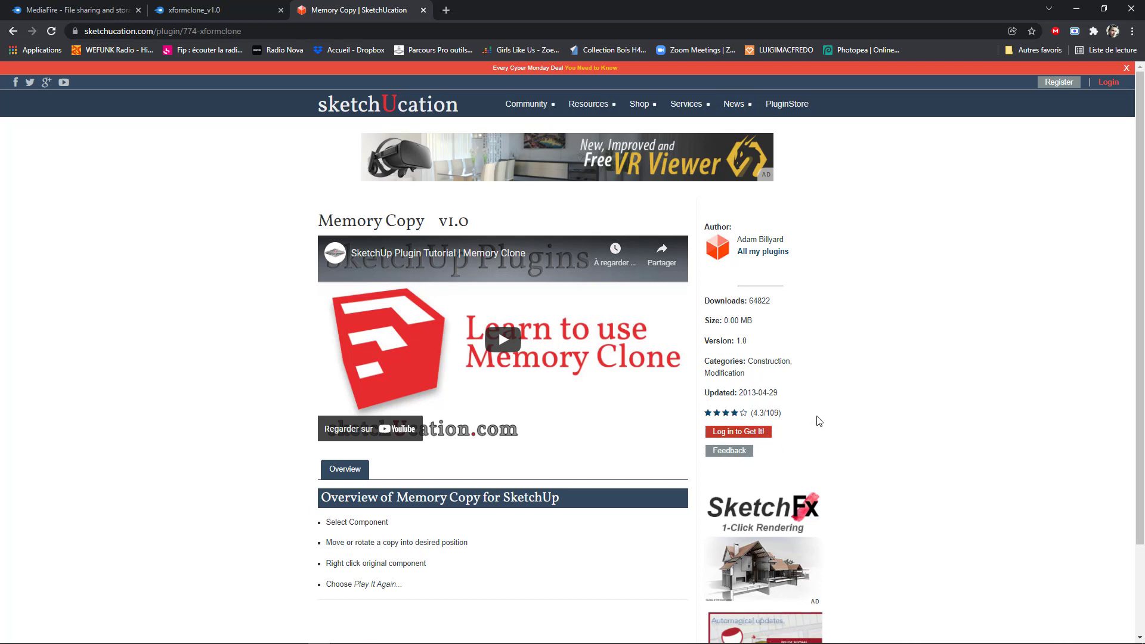
pyautogui.click(221, 13)
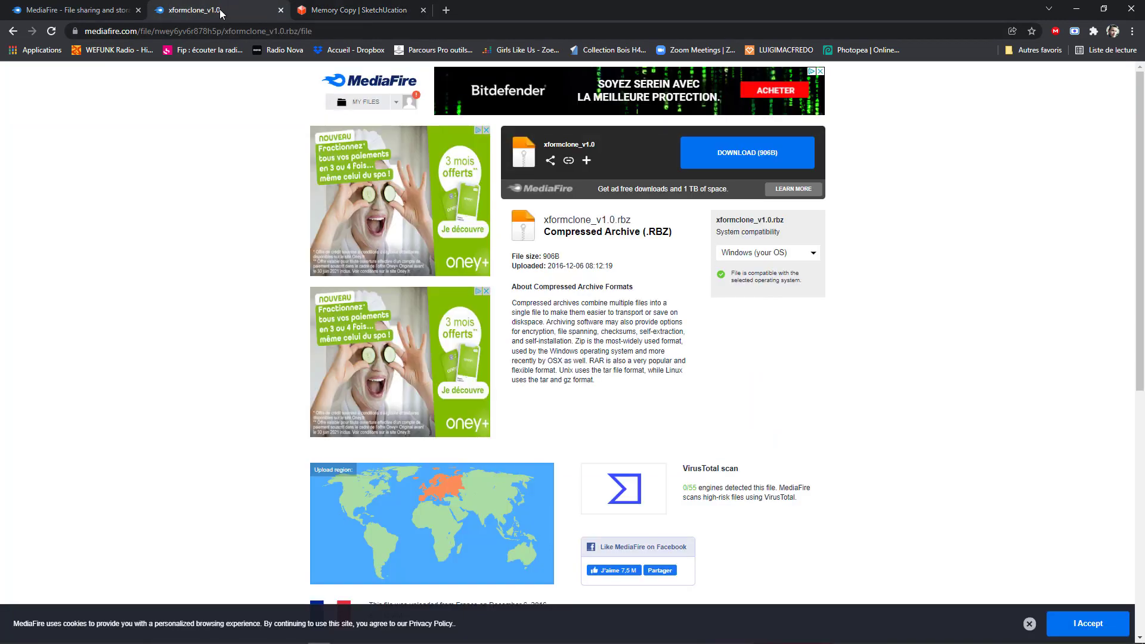
pyautogui.click(1076, 8)
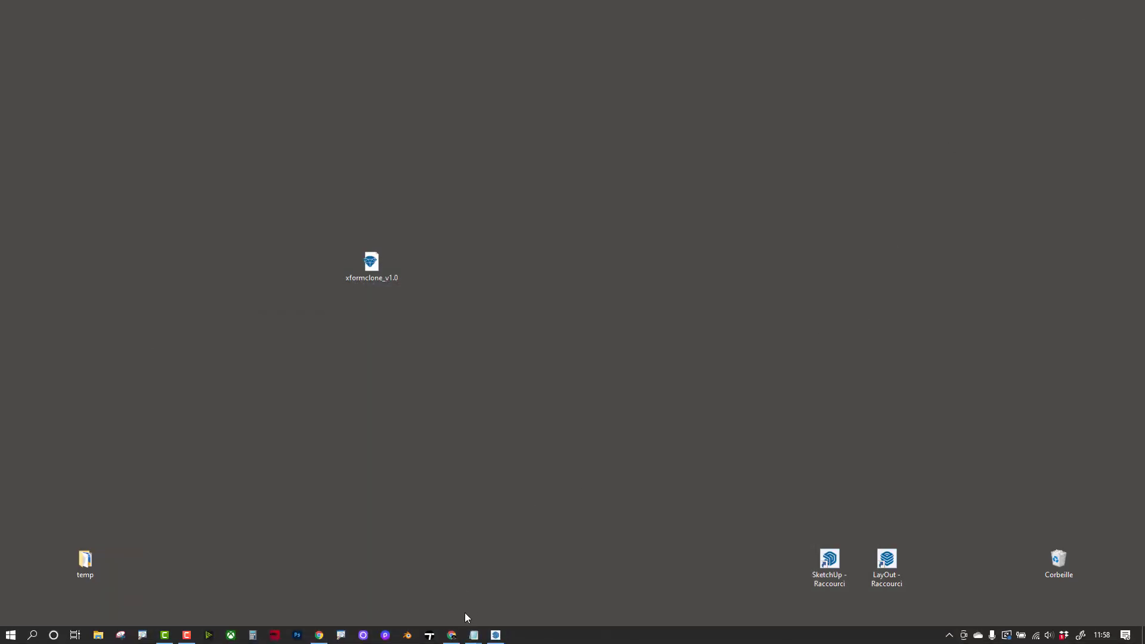
pyautogui.click(497, 636)
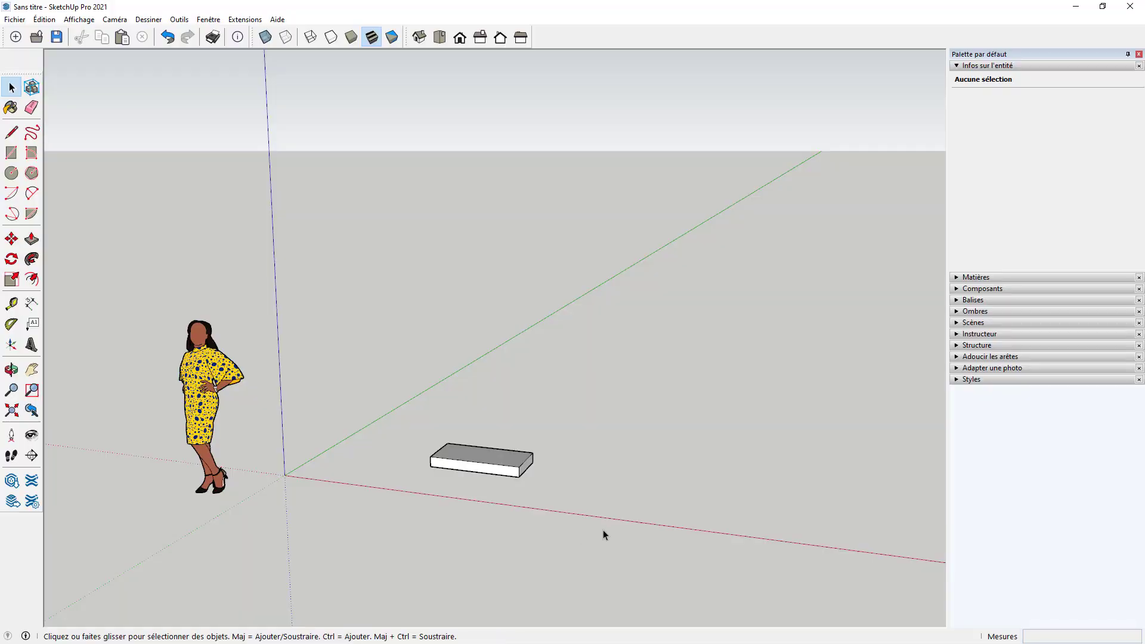
# - Install the xformclone_v1.0 extension file from the desktop in the Extension Manager and check that it is listed
pyautogui.moveTo(603, 530); pyautogui.dragTo(455, 506, button='middle')
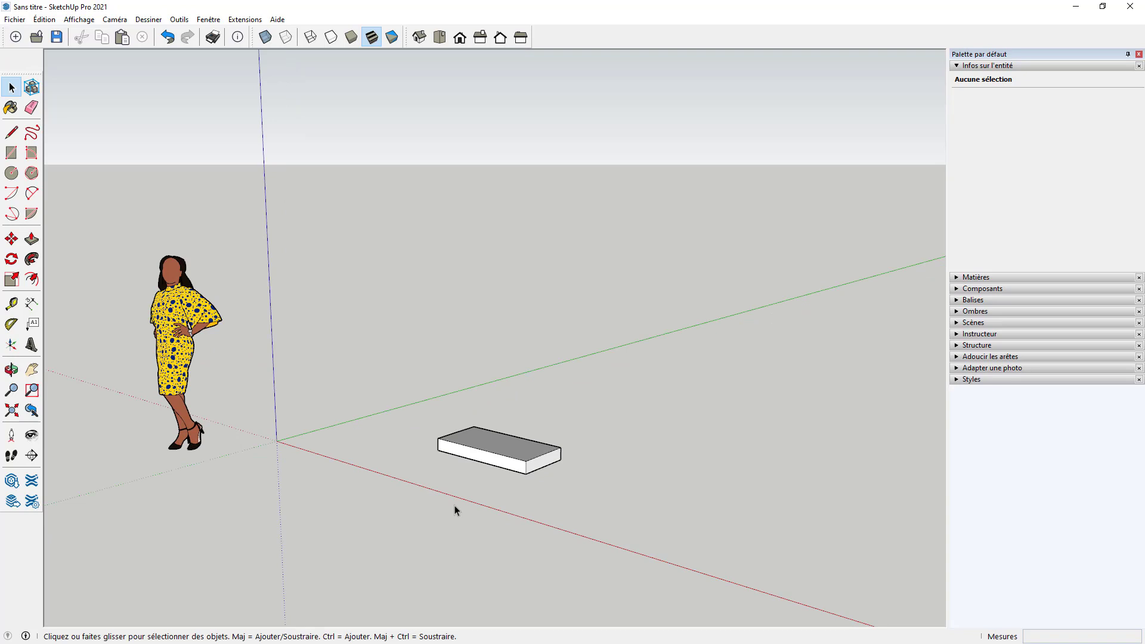
pyautogui.click(245, 20)
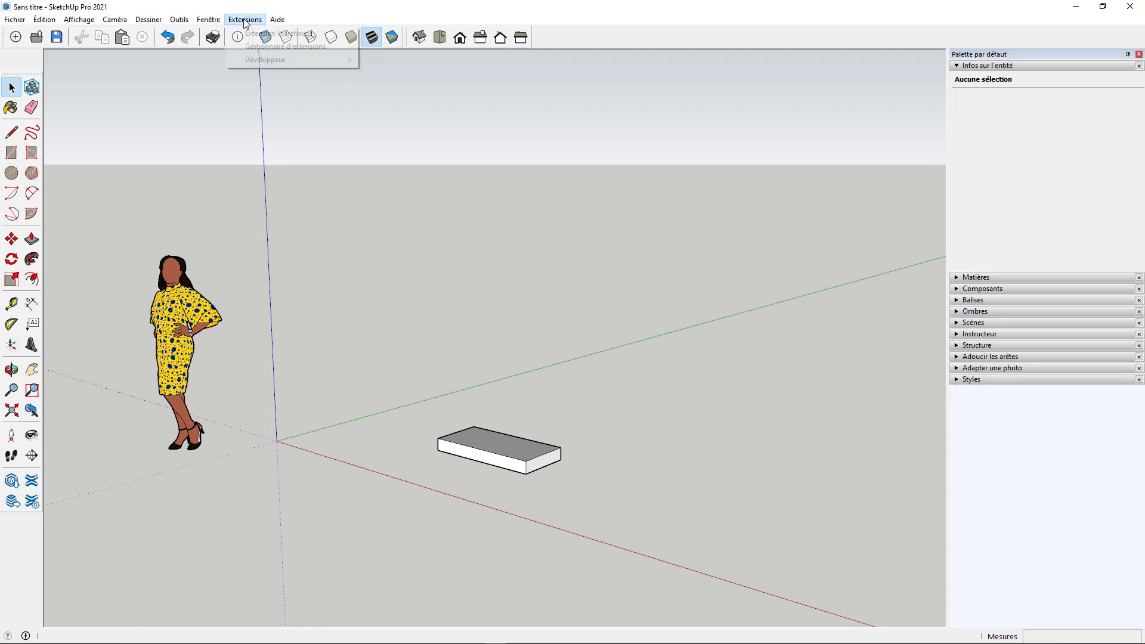
pyautogui.click(267, 47)
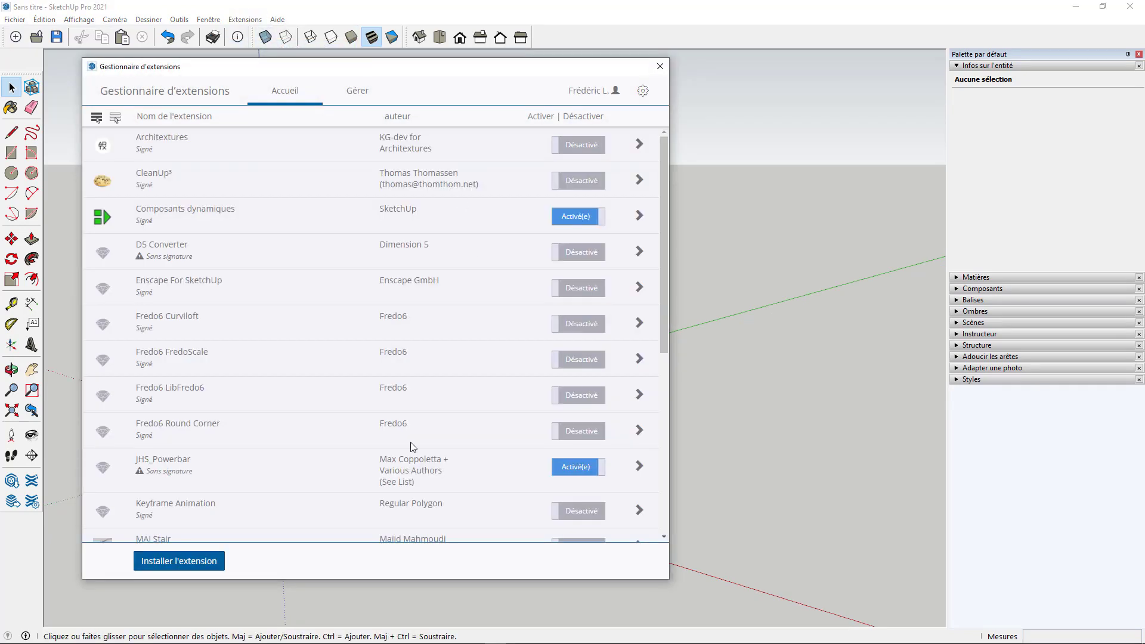
pyautogui.scroll(-5, 274, 531)
pyautogui.click(191, 568)
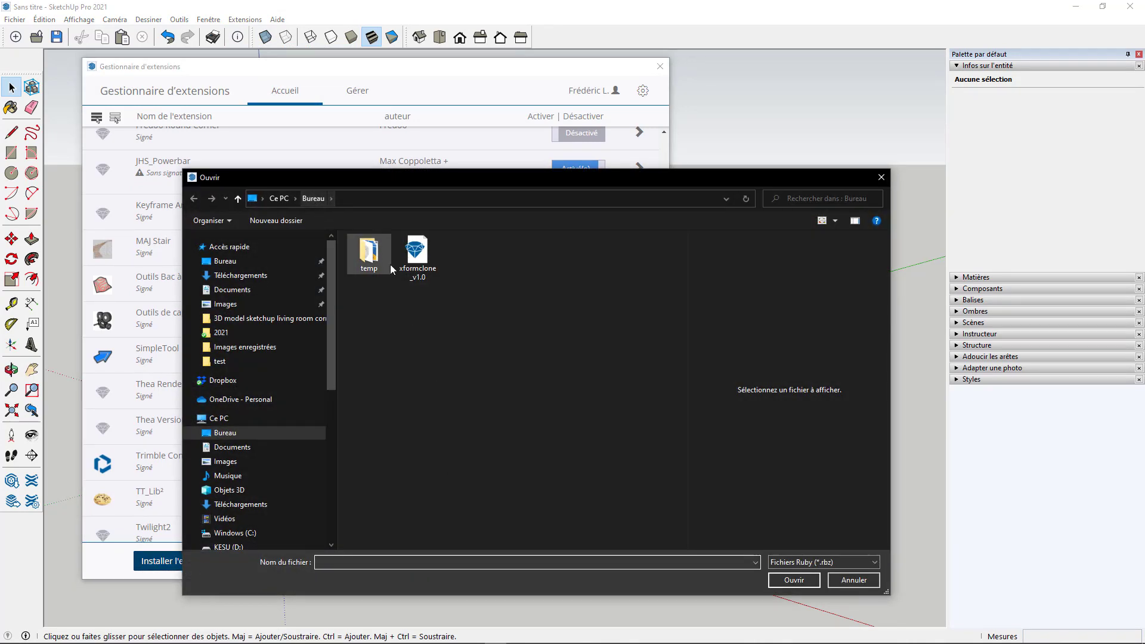
pyautogui.click(431, 277)
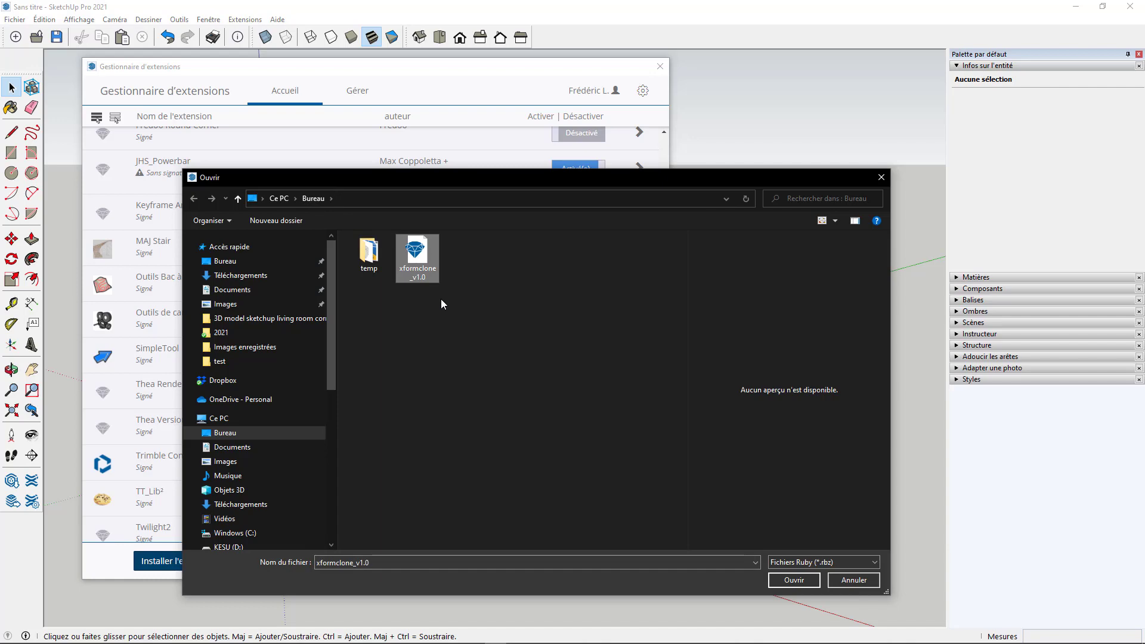
pyautogui.click(794, 580)
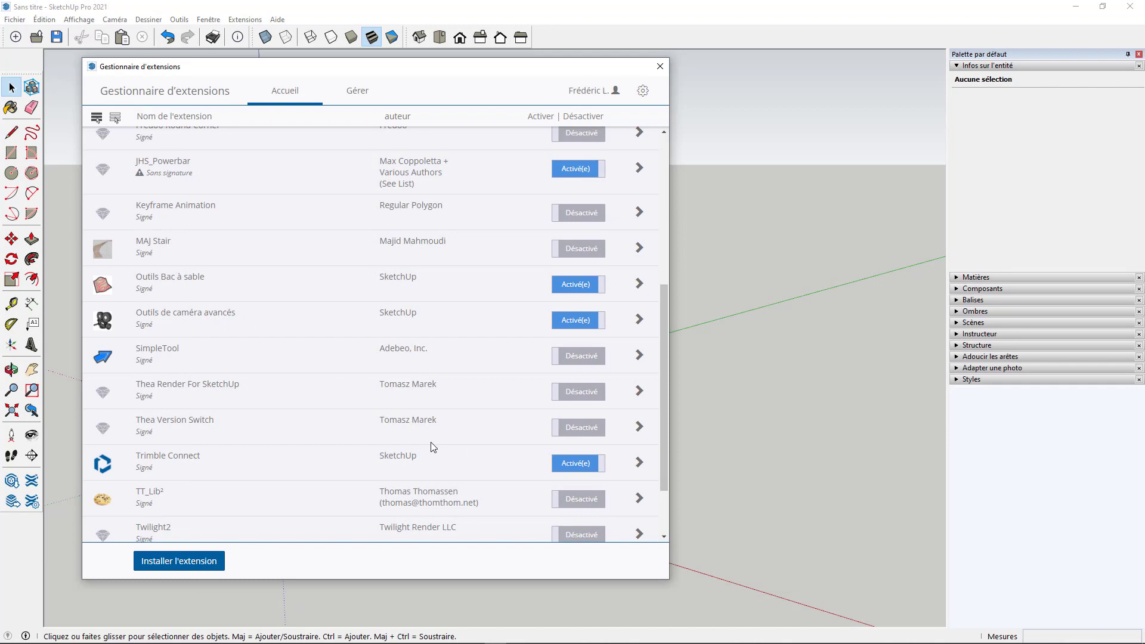
pyautogui.scroll(-3, 486, 422)
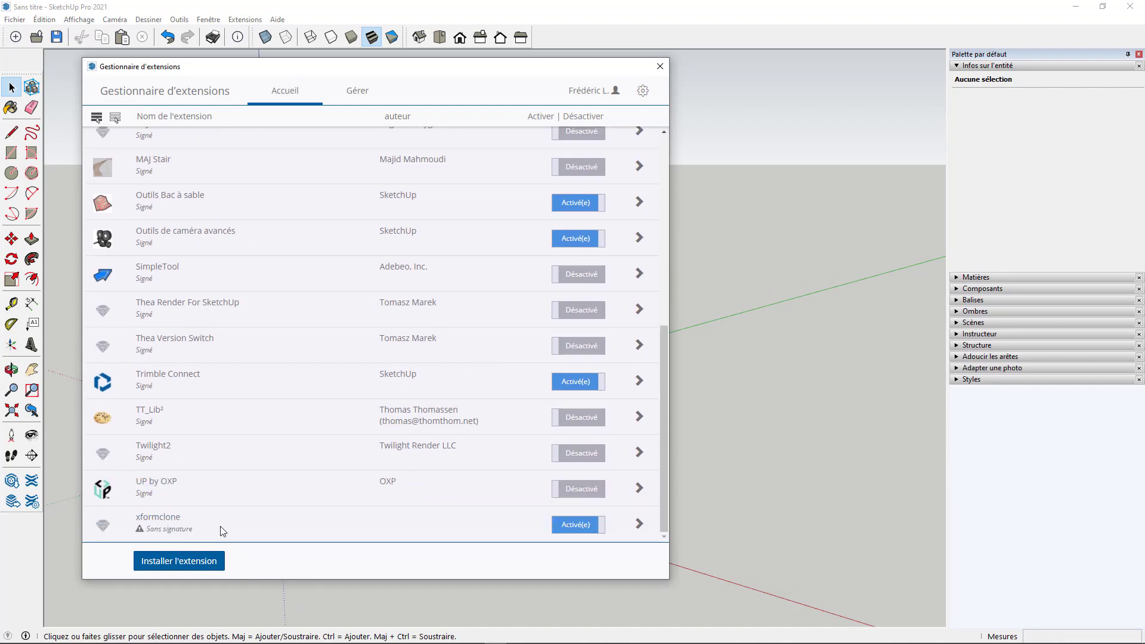
pyautogui.click(660, 67)
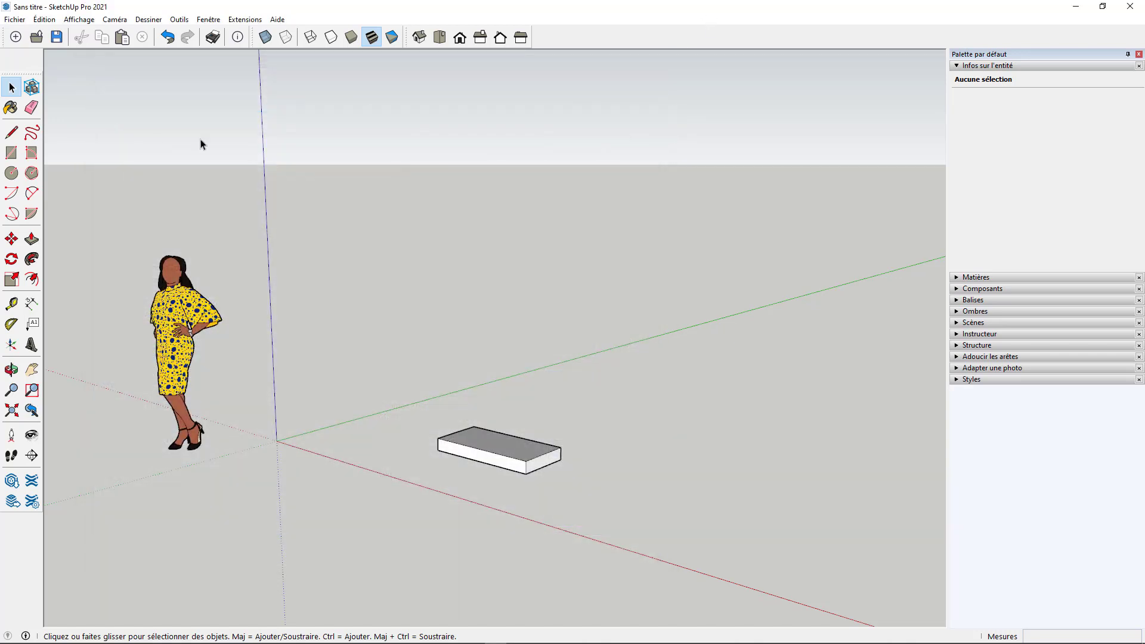
# - Look through the list of available toolbars for one belonging to the xformclone extension
pyautogui.click(79, 19)
pyautogui.click(90, 31)
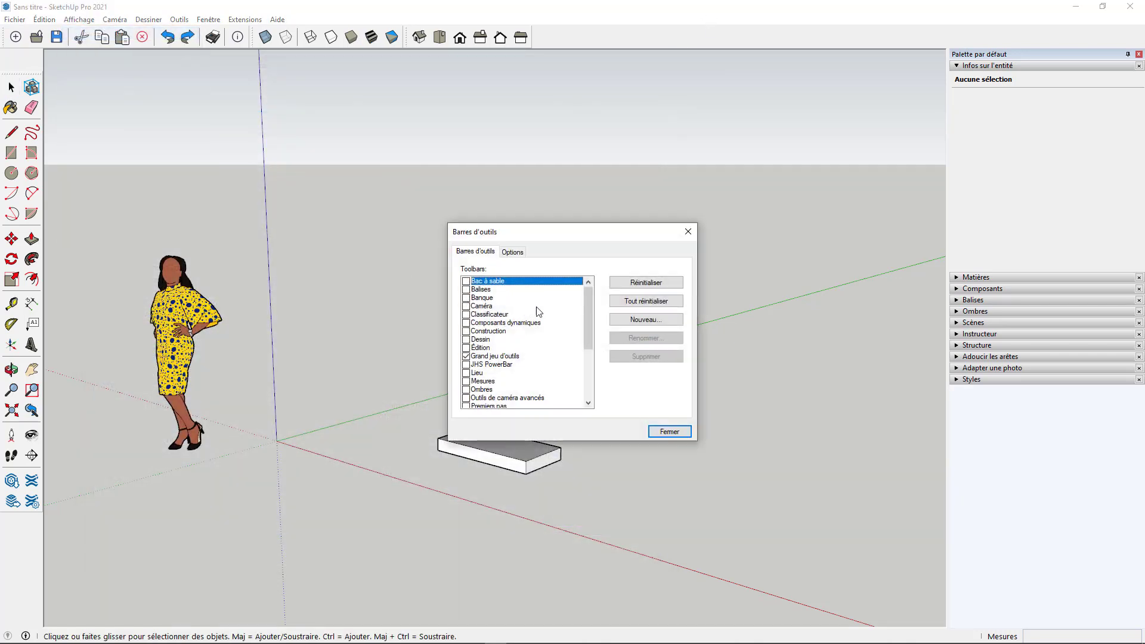
pyautogui.scroll(-3, 589, 294)
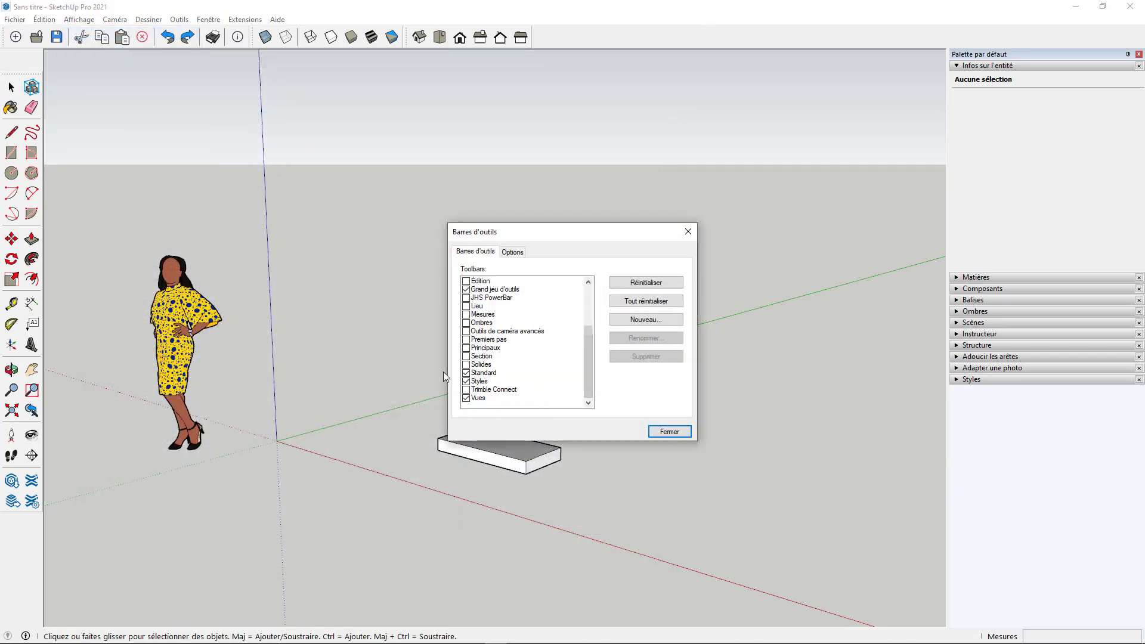
pyautogui.click(654, 433)
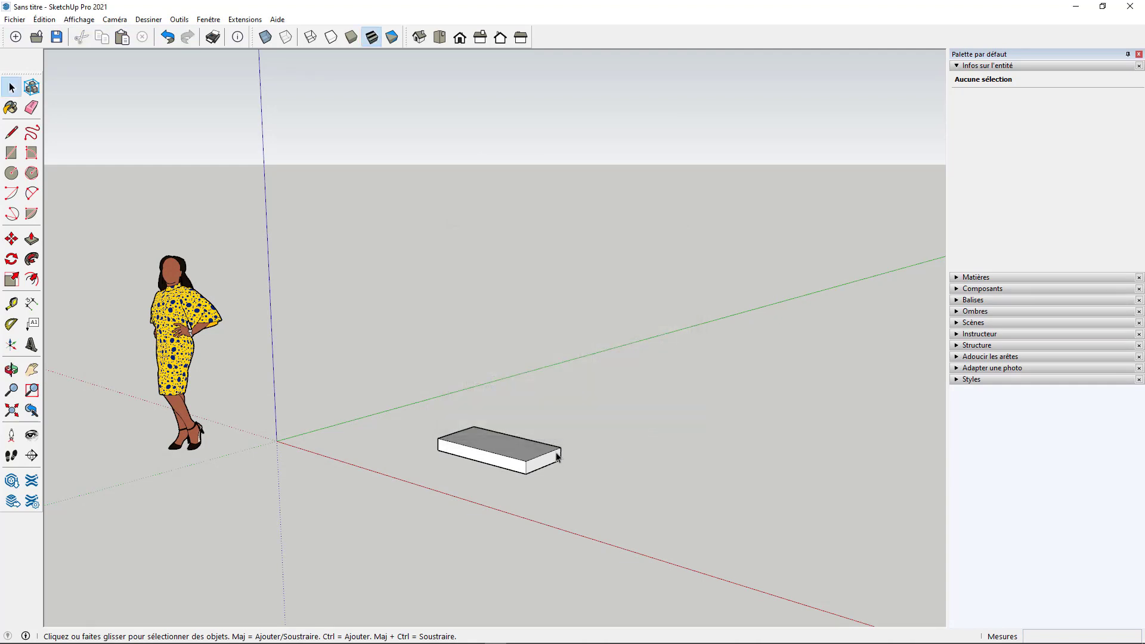
# - Look for the extension's Play it again command among the slab component's context commands without running it
pyautogui.rightClick(502, 457)
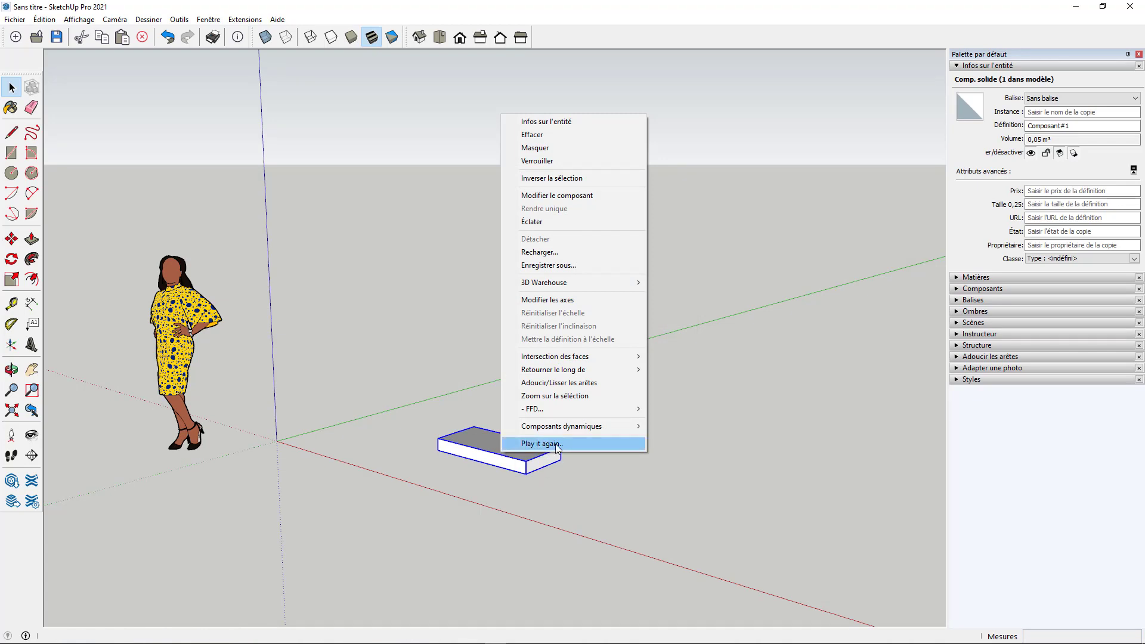
pyautogui.click(586, 490)
pyautogui.scroll(-3, 399, 427)
pyautogui.scroll(2, 477, 454)
pyautogui.scroll(3, 441, 454)
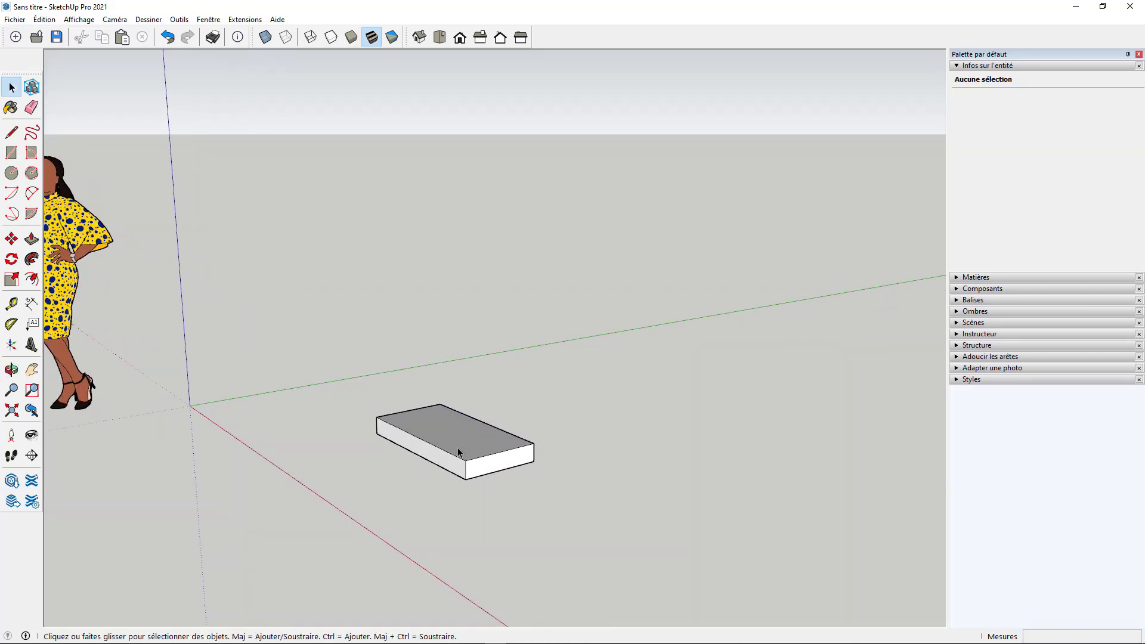
# - Copy the slab component from its lower front corner to its upper back corner, about 47.4 cm away
pyautogui.click(459, 450)
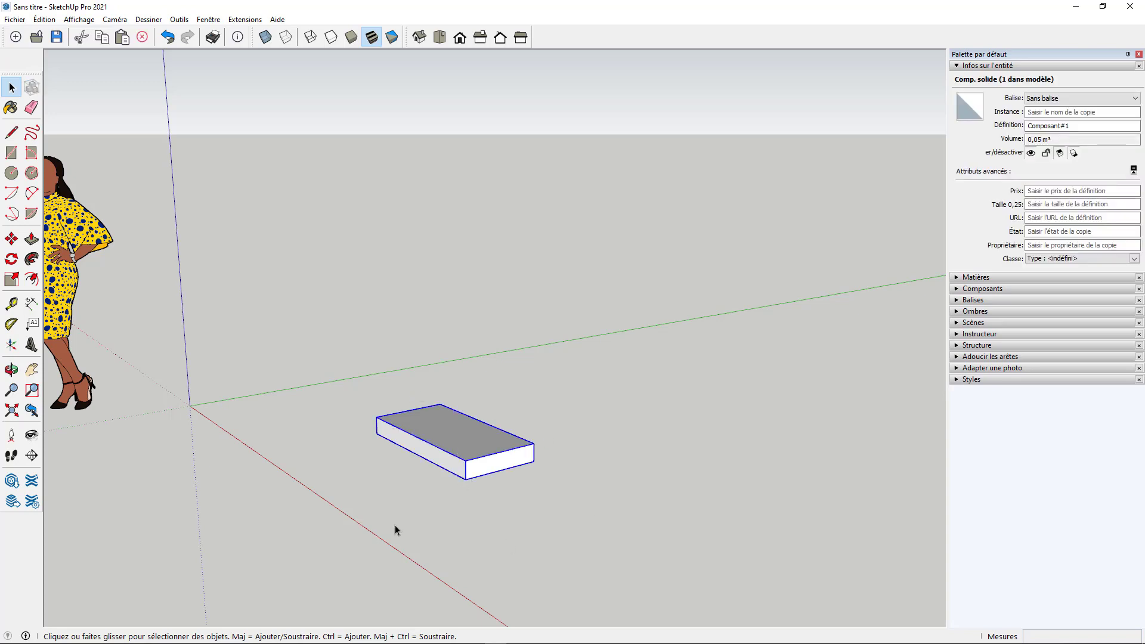
pyautogui.moveTo(395, 525); pyautogui.dragTo(460, 509, button='middle')
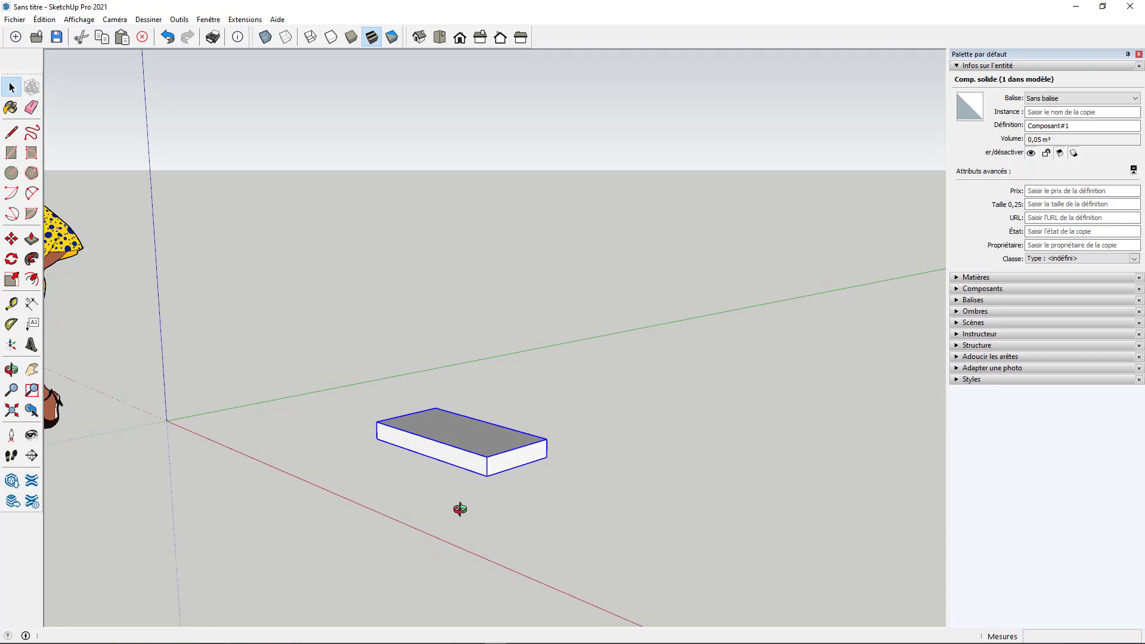
pyautogui.click(464, 511)
pyautogui.click(467, 442)
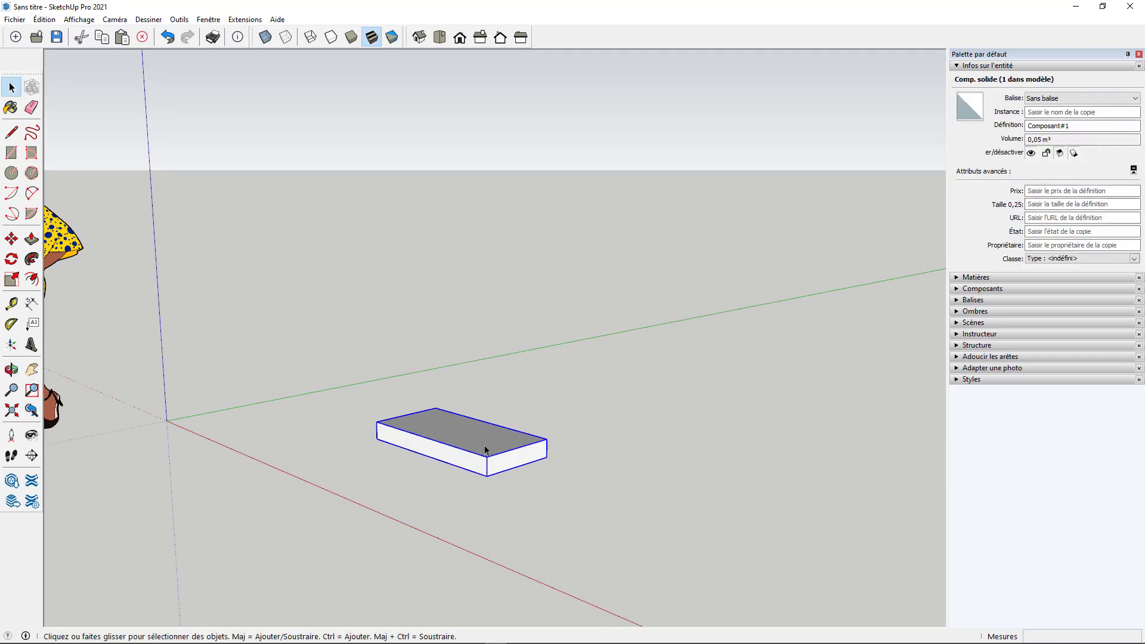
pyautogui.click(12, 239)
pyautogui.moveTo(523, 478); pyautogui.dragTo(465, 484, button='middle')
pyautogui.press('ctrl')
pyautogui.click(456, 477)
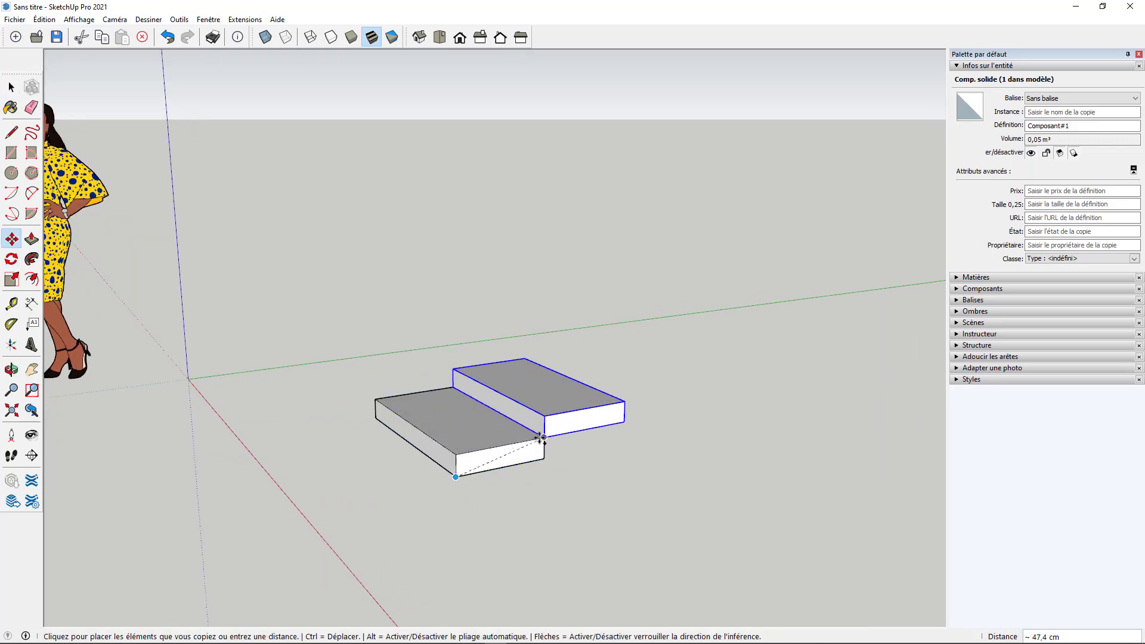
pyautogui.click(540, 438)
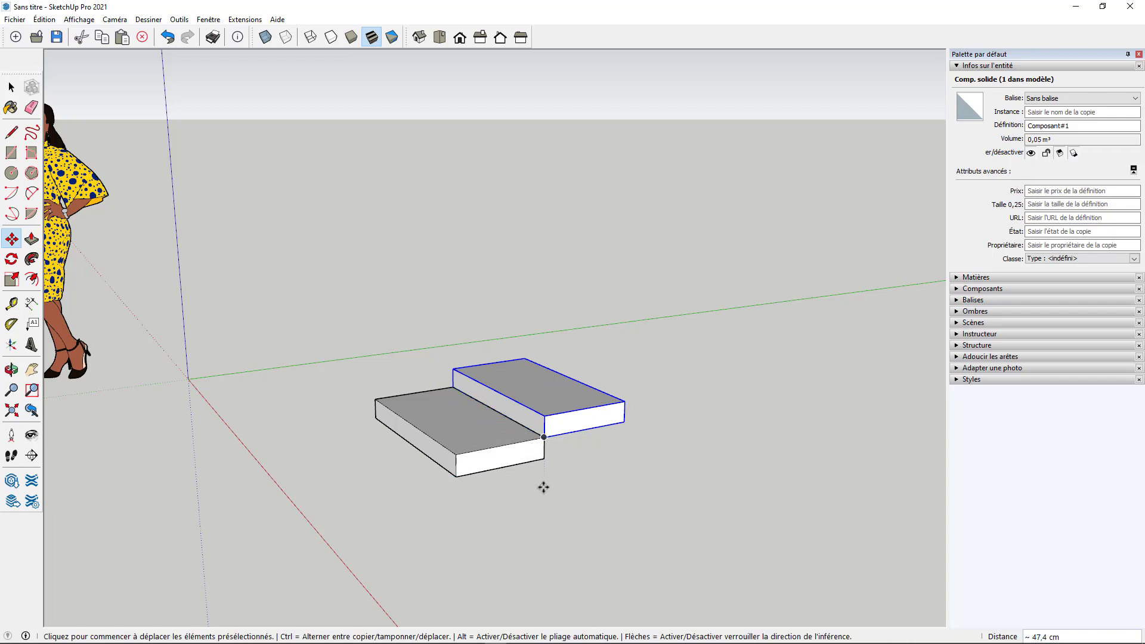
# - Raise the copied slab about 10.8 cm along the blue axis and shift it about 5.9 cm along the green axis toward the original
pyautogui.click(561, 431)
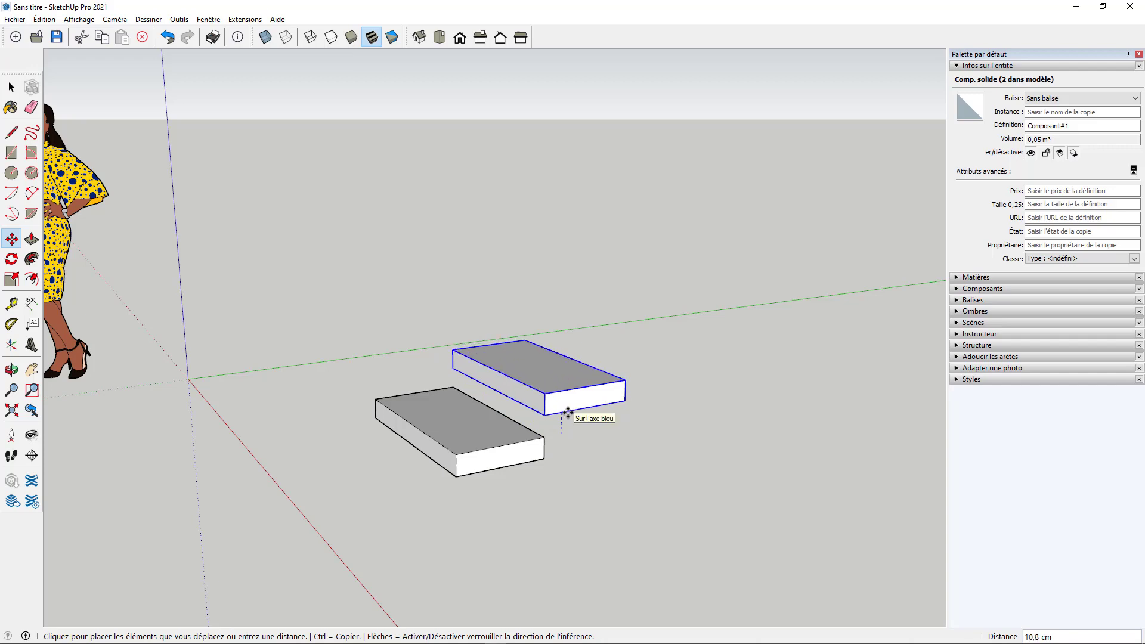
pyautogui.click(568, 413)
pyautogui.moveTo(557, 491); pyautogui.dragTo(380, 401, button='middle')
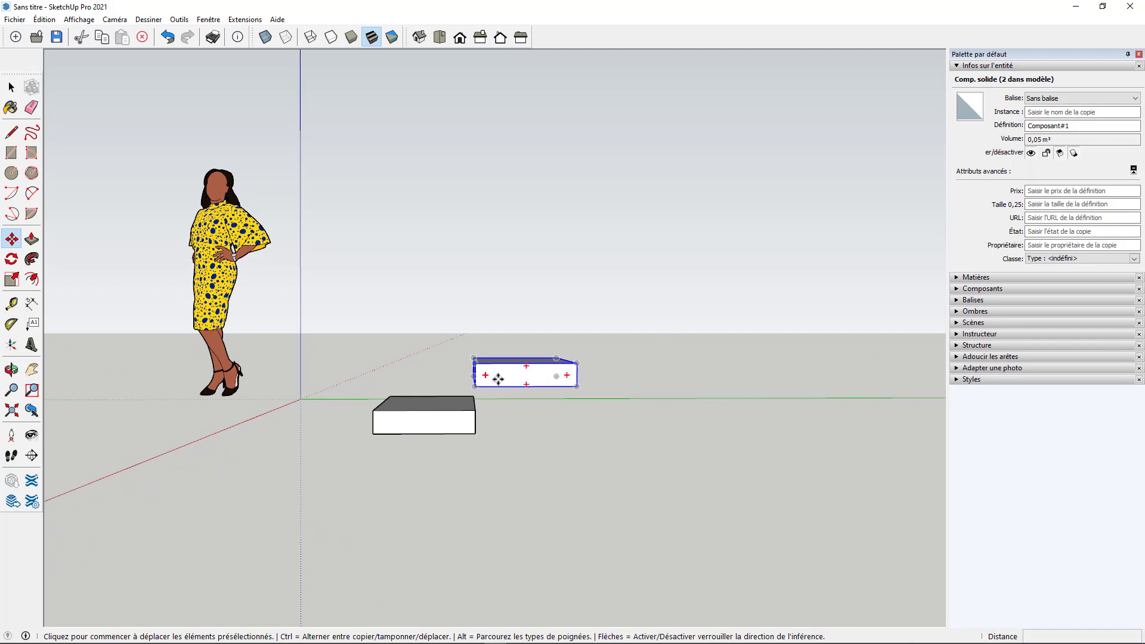
pyautogui.click(499, 379)
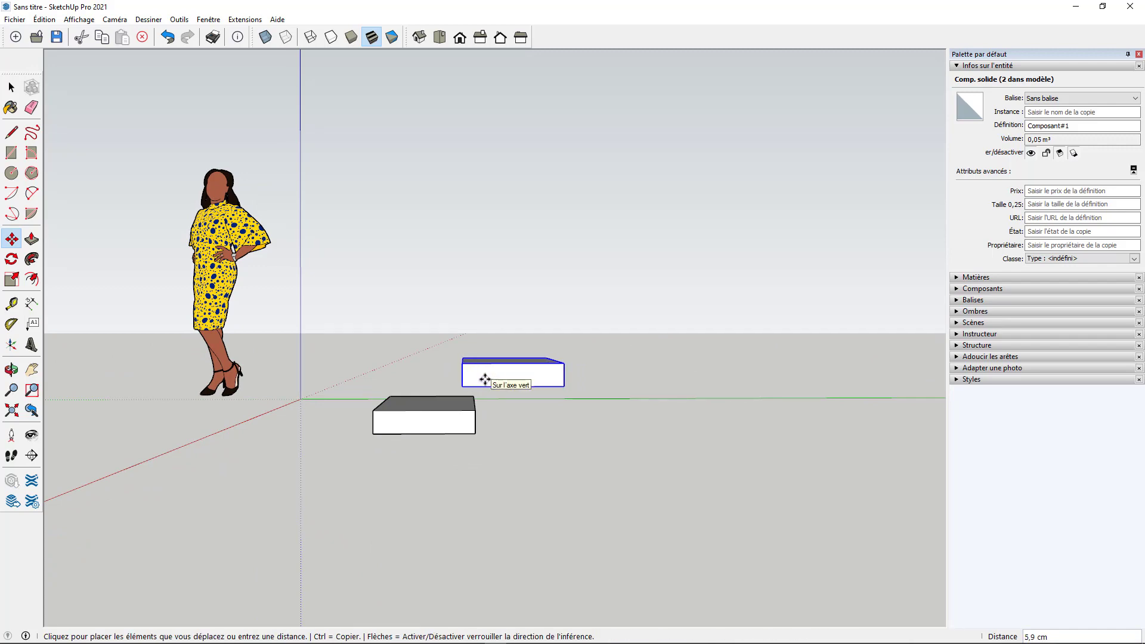
pyautogui.click(485, 379)
pyautogui.moveTo(492, 417); pyautogui.dragTo(624, 562, button='middle')
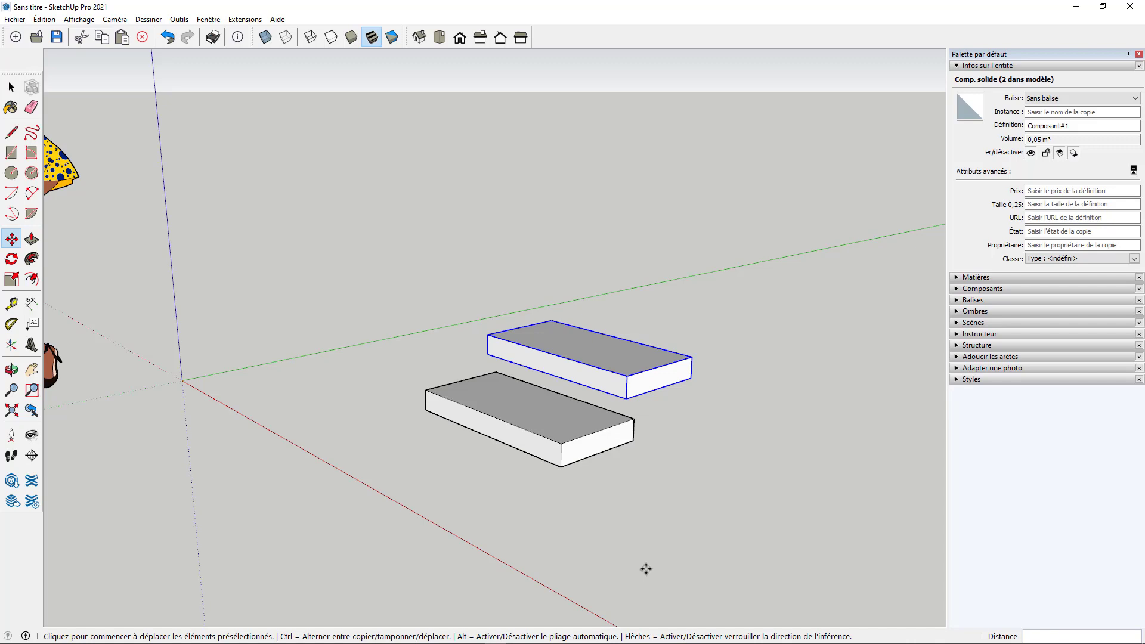
# - Run Play it again from the lower slab to the upper slab, repeating the offset until the staircase has ten steps, and clear the selection
pyautogui.click(11, 87)
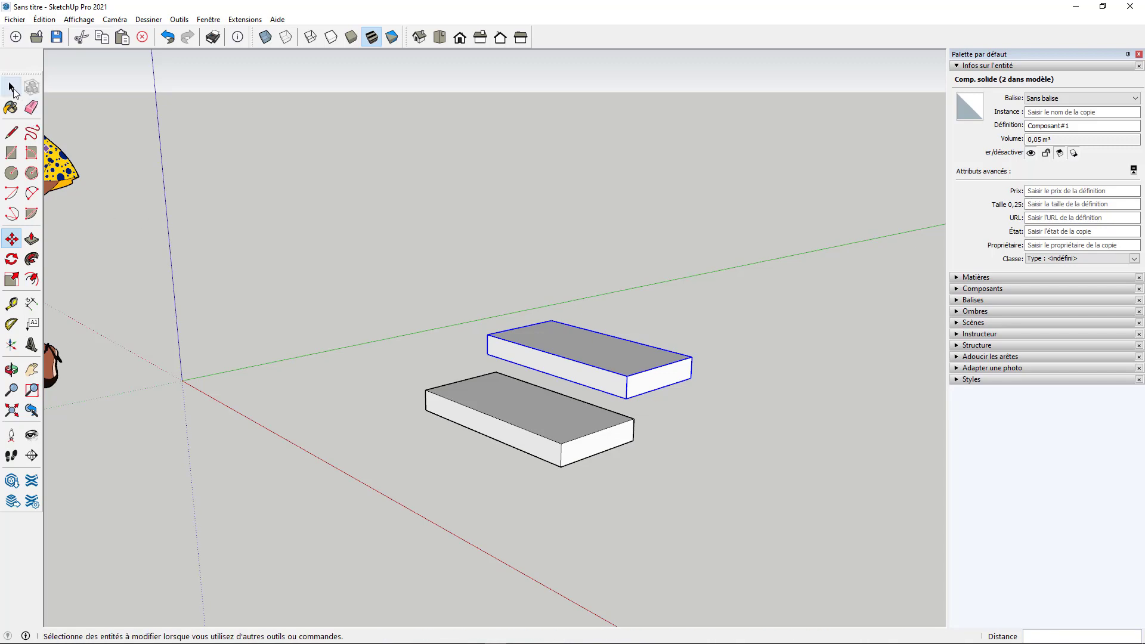
pyautogui.click(559, 419)
pyautogui.scroll(-2, 312, 413)
pyautogui.moveTo(468, 416); pyautogui.dragTo(600, 415, button='middle')
pyautogui.scroll(3, 497, 424)
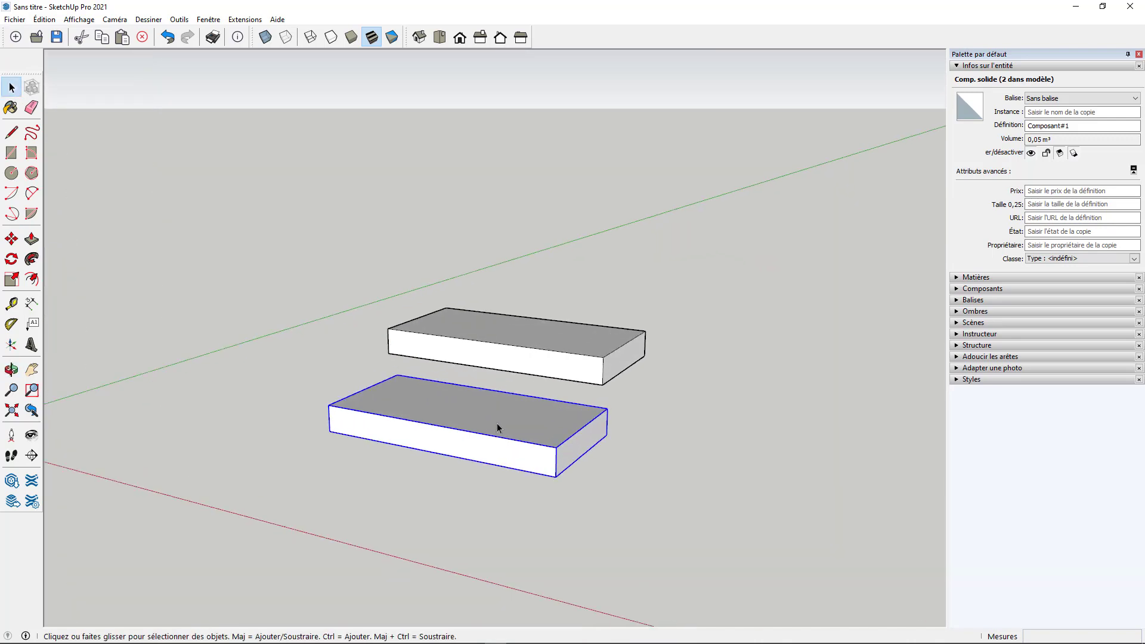
pyautogui.rightClick(498, 427)
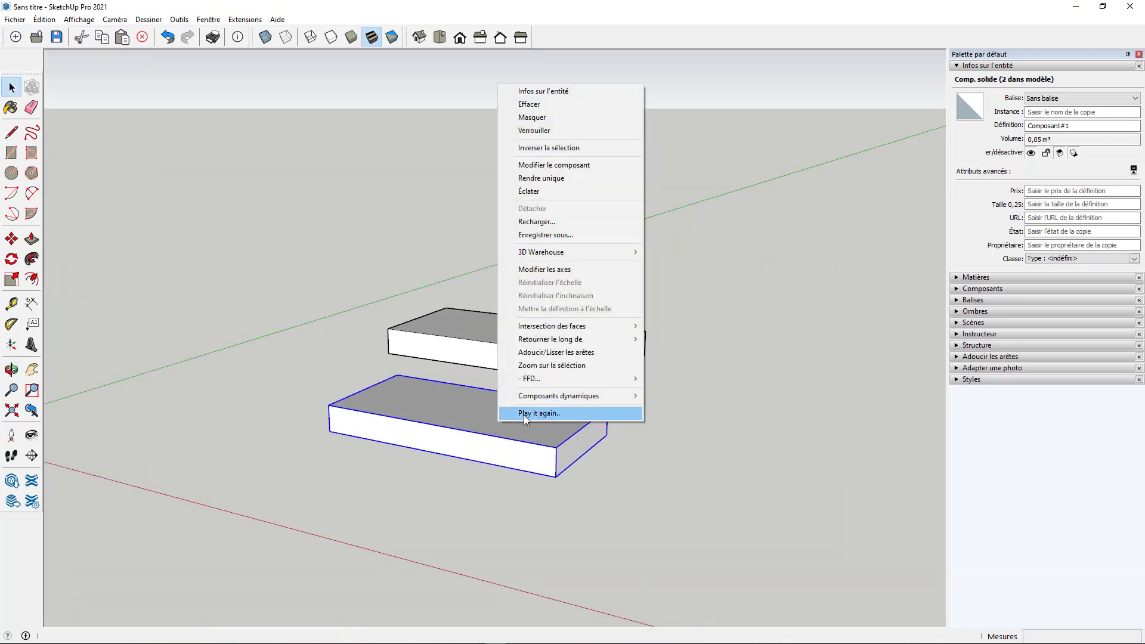
pyautogui.click(524, 413)
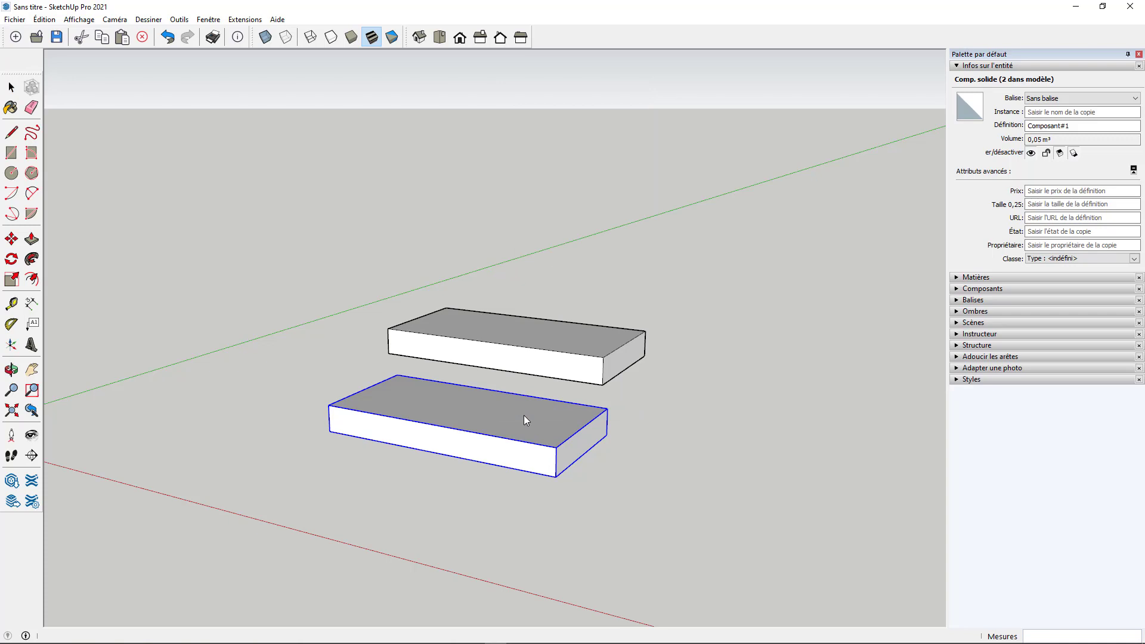
pyautogui.keyDown('shift'); pyautogui.click(526, 358); pyautogui.keyUp('shift')
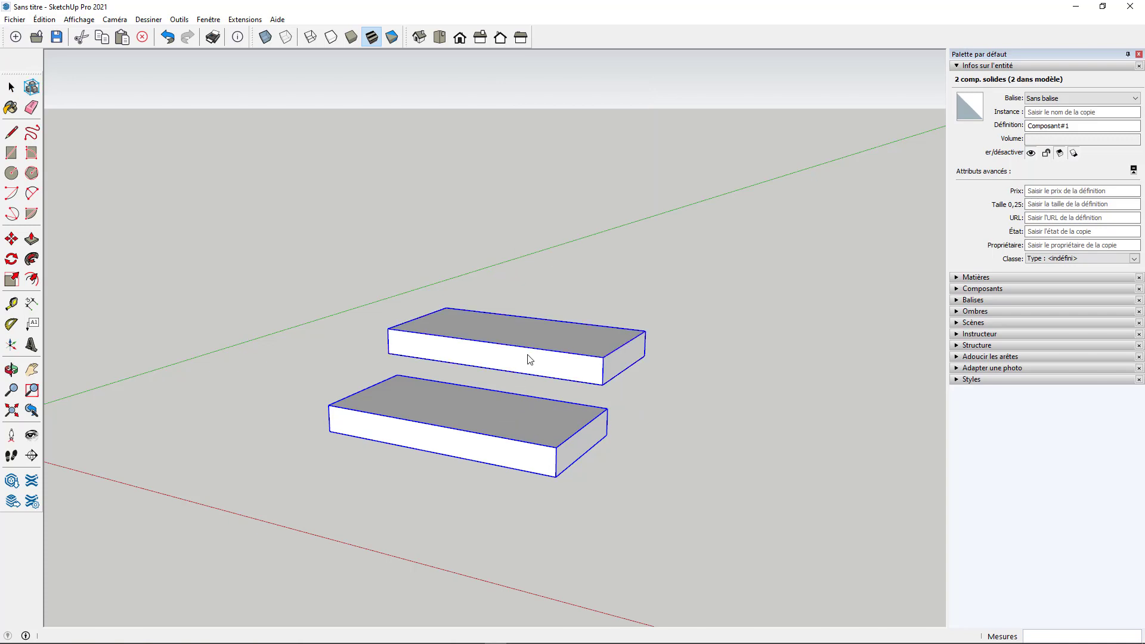
pyautogui.press('Return')
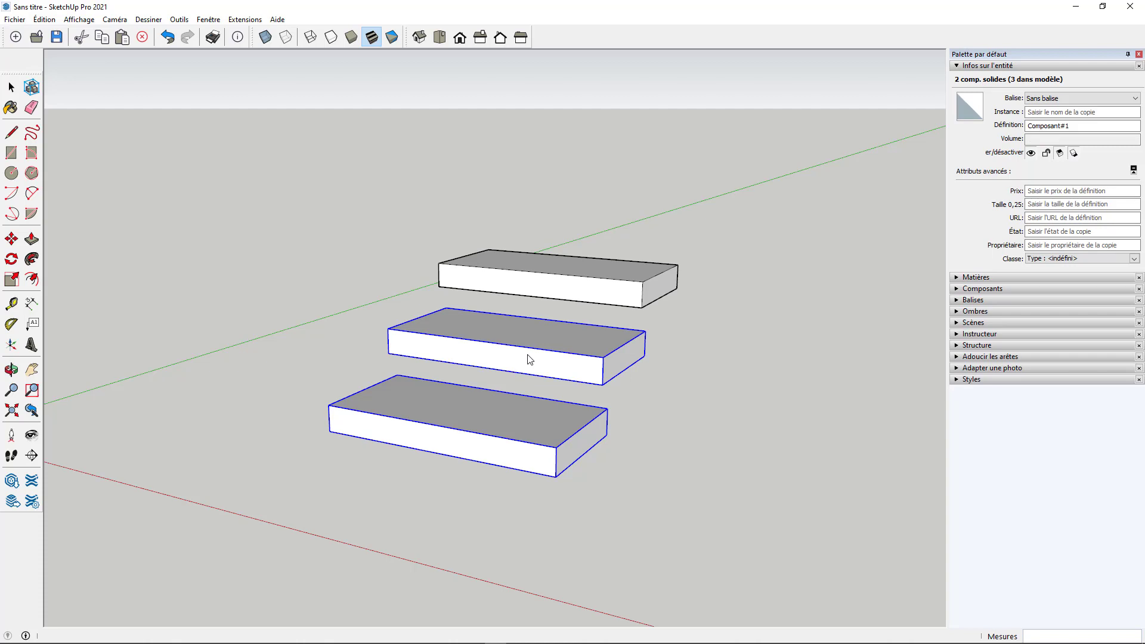
pyautogui.press('Return')
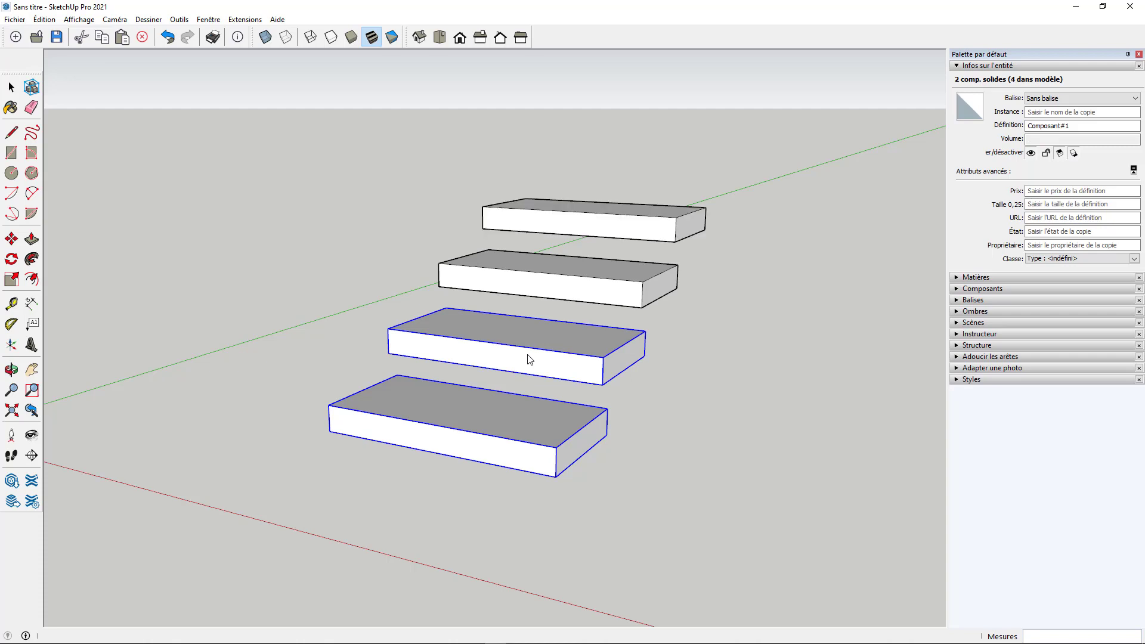
pyautogui.keyDown('shift'); pyautogui.click(529, 359); pyautogui.keyUp('shift')
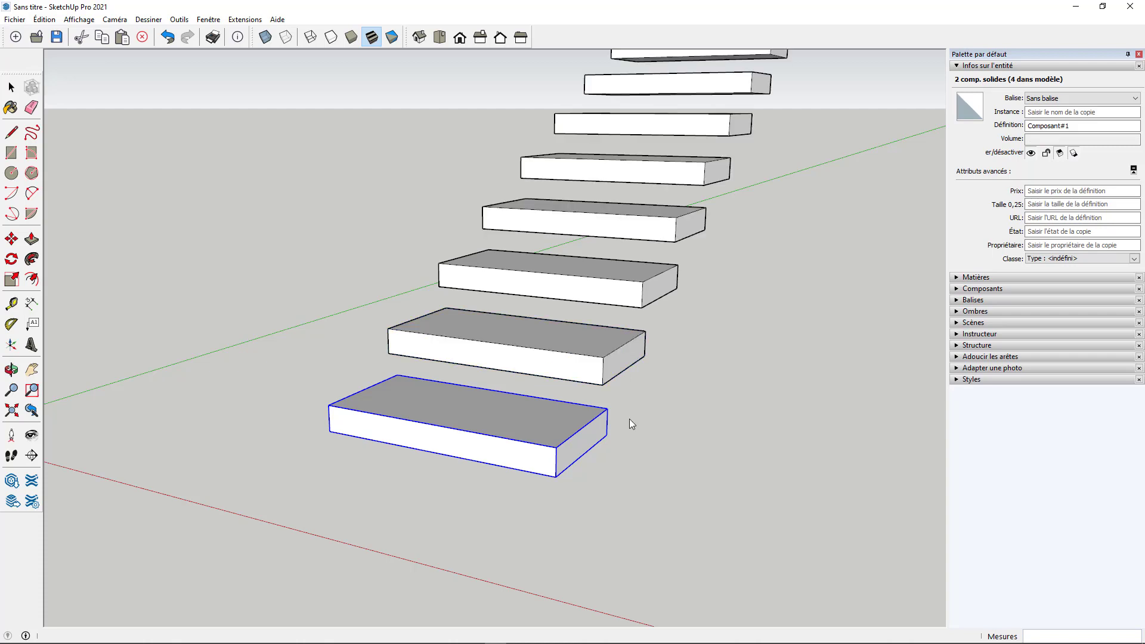
pyautogui.moveTo(629, 419); pyautogui.dragTo(535, 411, button='middle')
pyautogui.scroll(-5, 470, 467)
pyautogui.click(476, 474)
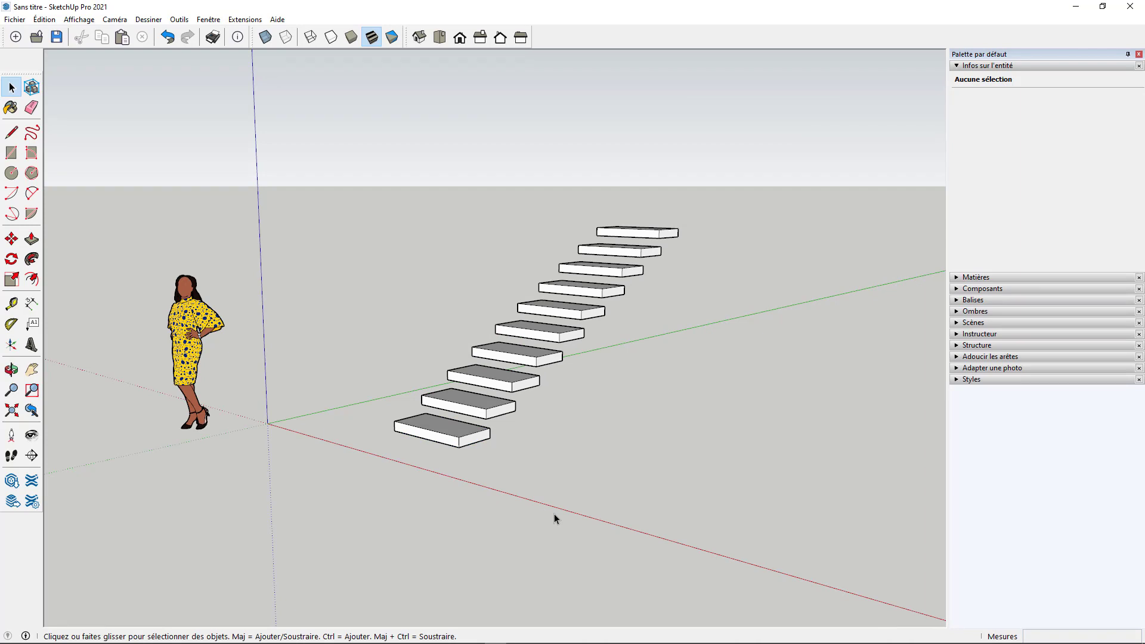
# - Undo the ten-step staircase and the first copy, back to the single original slab
pyautogui.scroll(-2, 384, 450)
pyautogui.moveTo(384, 449); pyautogui.dragTo(411, 467, button='middle')
pyautogui.scroll(2, 615, 420)
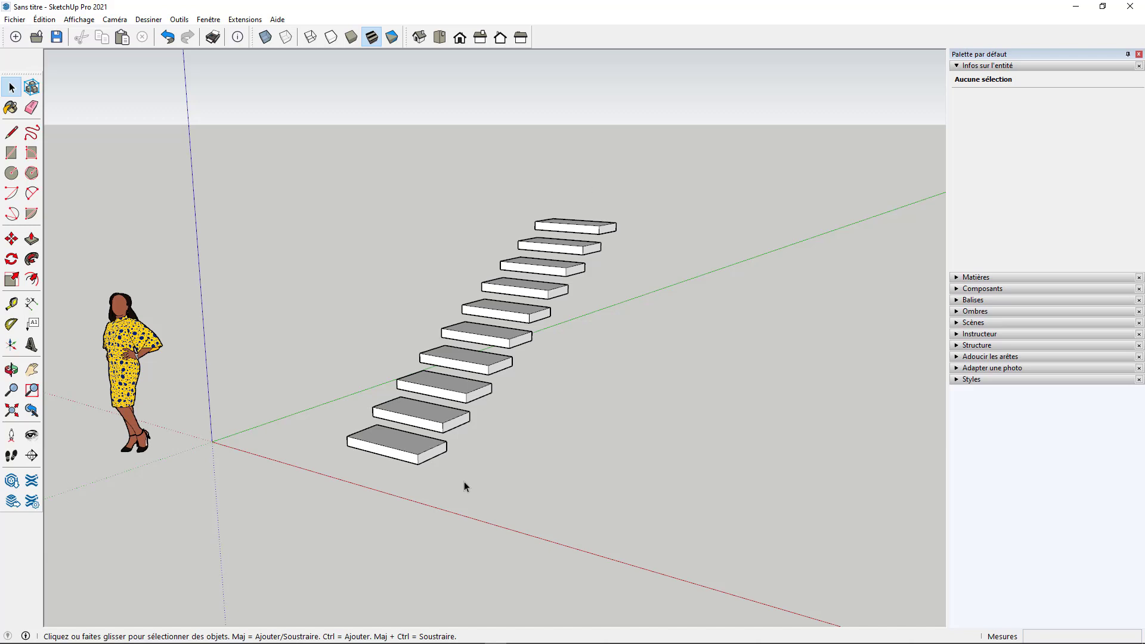
pyautogui.moveTo(464, 481); pyautogui.dragTo(507, 439, button='middle')
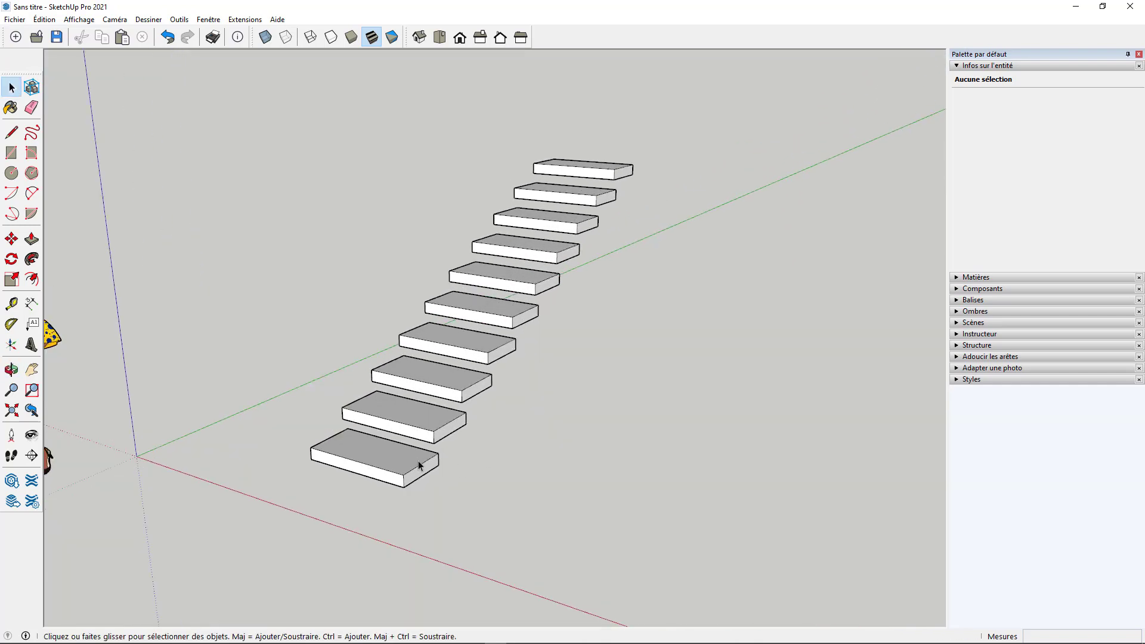
pyautogui.hotkey('ctrl', 'z')
pyautogui.hotkey('ctrl', 'z')
pyautogui.hotkey('ctrl', 'z')
pyautogui.hotkey('ctrl', 'z')
pyautogui.hotkey('ctrl', 'z')
pyautogui.hotkey('ctrl', 'z')
pyautogui.hotkey('ctrl', 'z')
pyautogui.hotkey('ctrl', 'z')
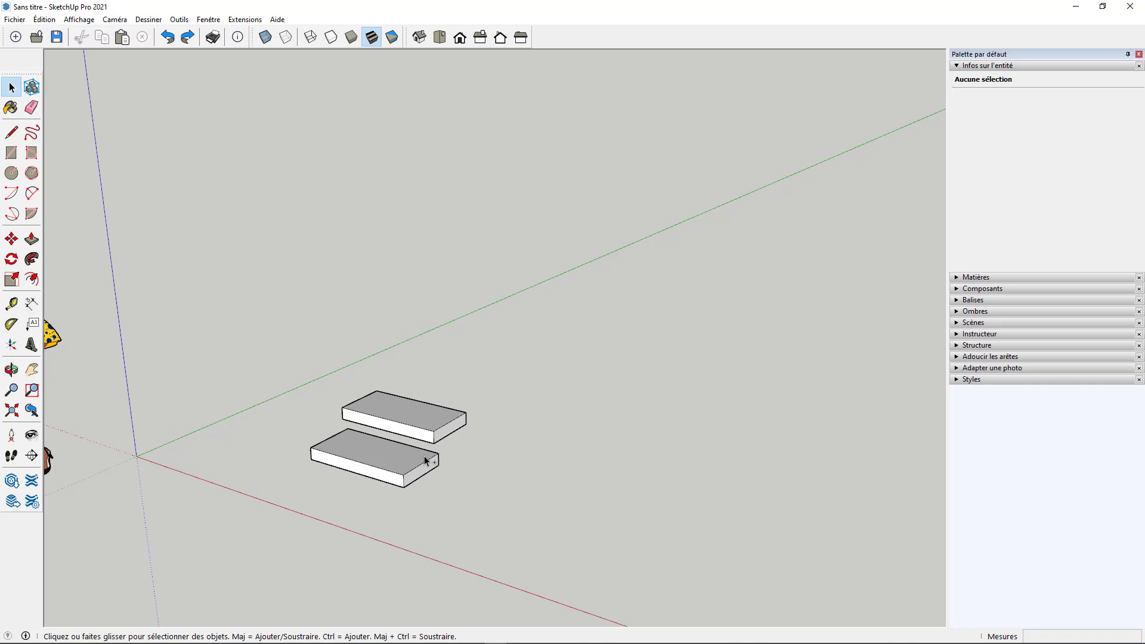
pyautogui.hotkey('ctrl', 'z')
pyautogui.hotkey('ctrl', 'z')
pyautogui.hotkey('ctrl', 'z')
pyautogui.hotkey('ctrl', 'z')
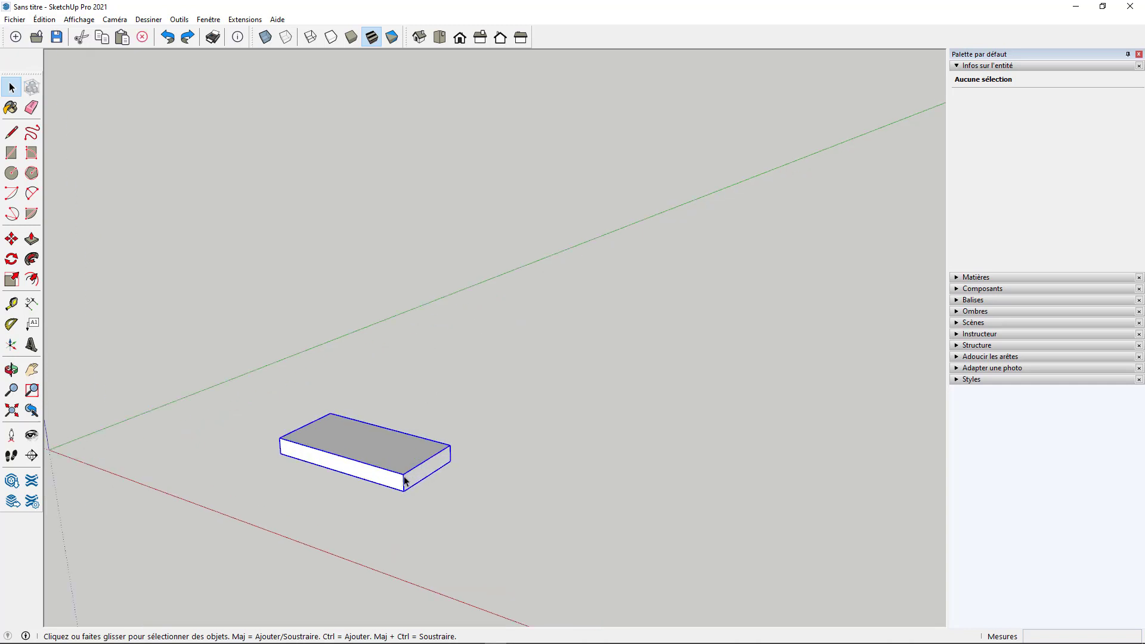
pyautogui.hotkey('ctrl', 'z')
# - Copy the slab to its upper back corner again and raise the copy along the blue axis
pyautogui.click(11, 240)
pyautogui.press('ctrl')
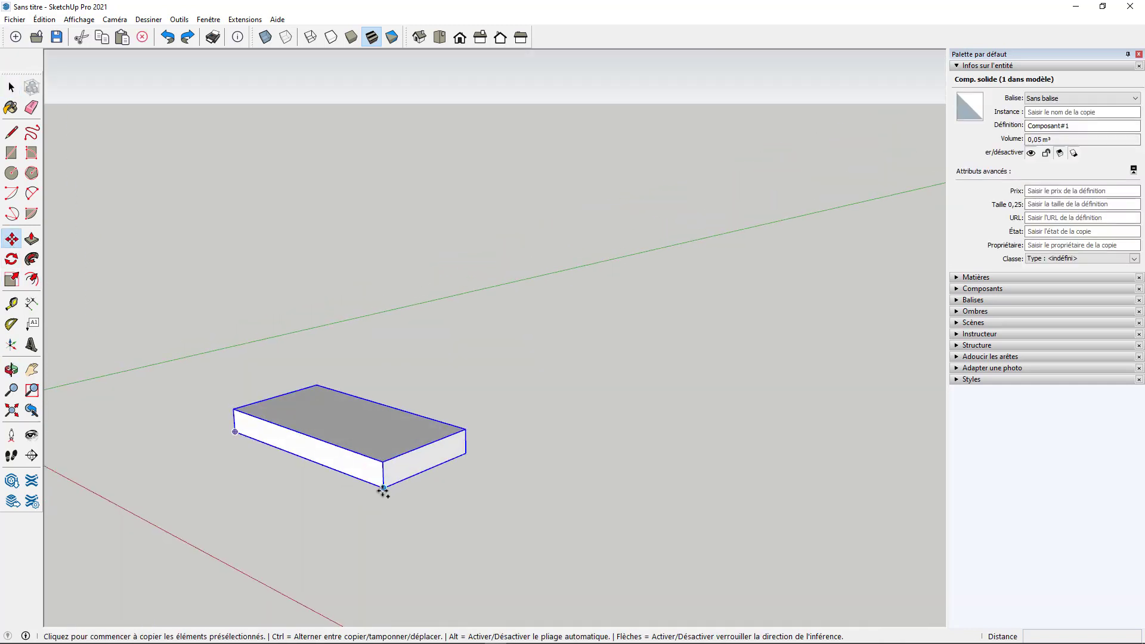
pyautogui.click(384, 489)
pyautogui.click(486, 431)
pyautogui.click(488, 430)
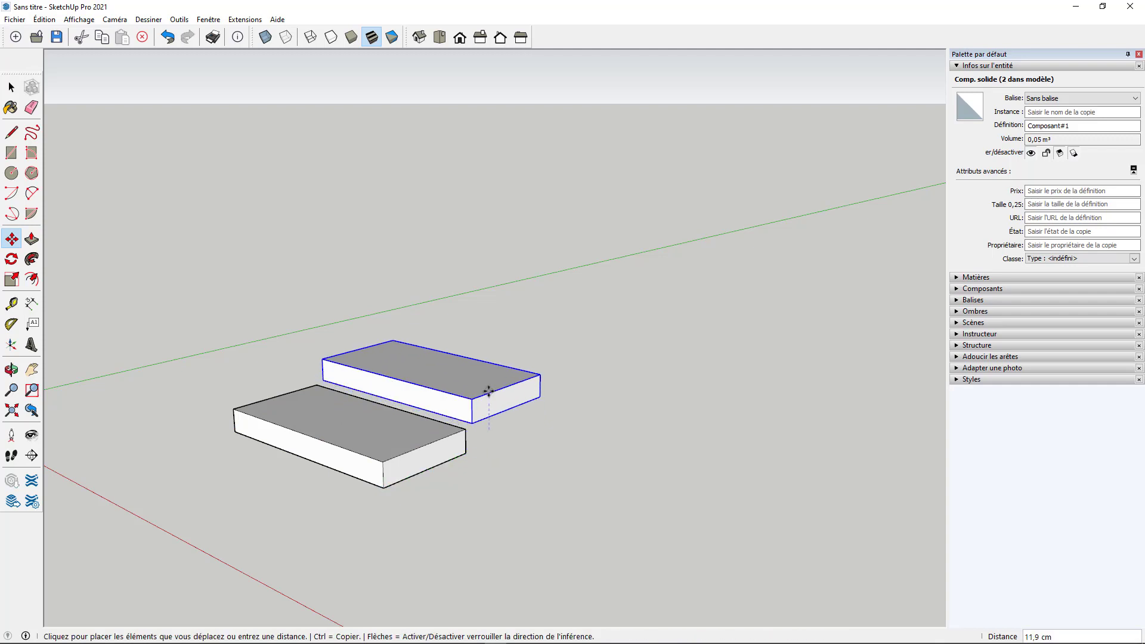
pyautogui.click(487, 374)
pyautogui.moveTo(486, 374); pyautogui.dragTo(504, 402, button='middle')
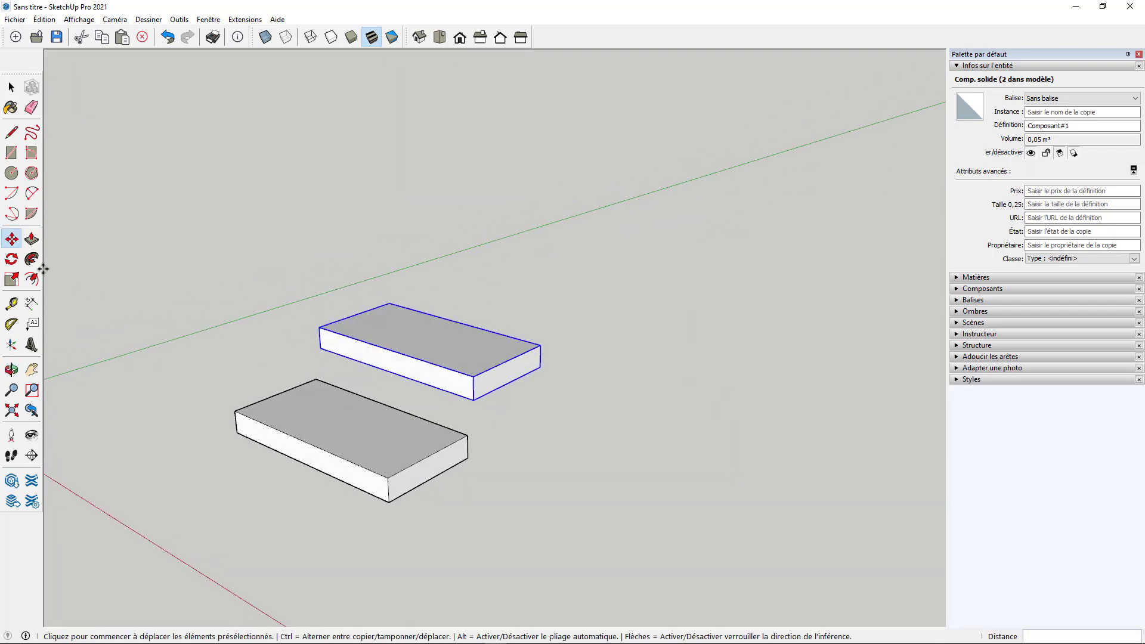
# - Scale the copied slab along the red axis about its center by a factor of about 0.87
pyautogui.click(12, 280)
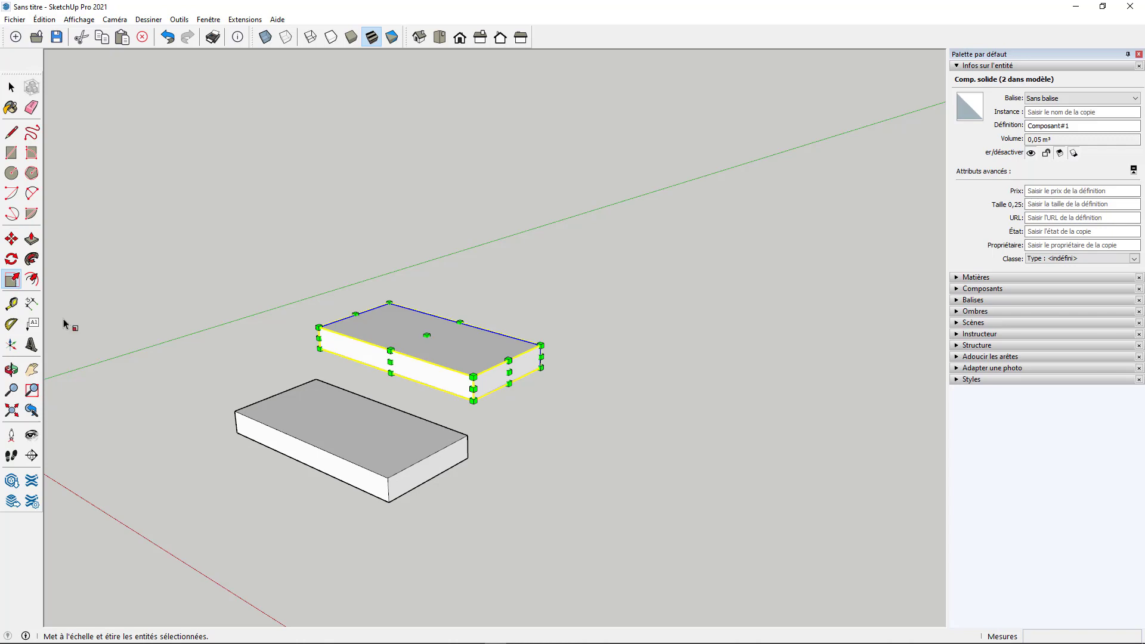
pyautogui.click(511, 381)
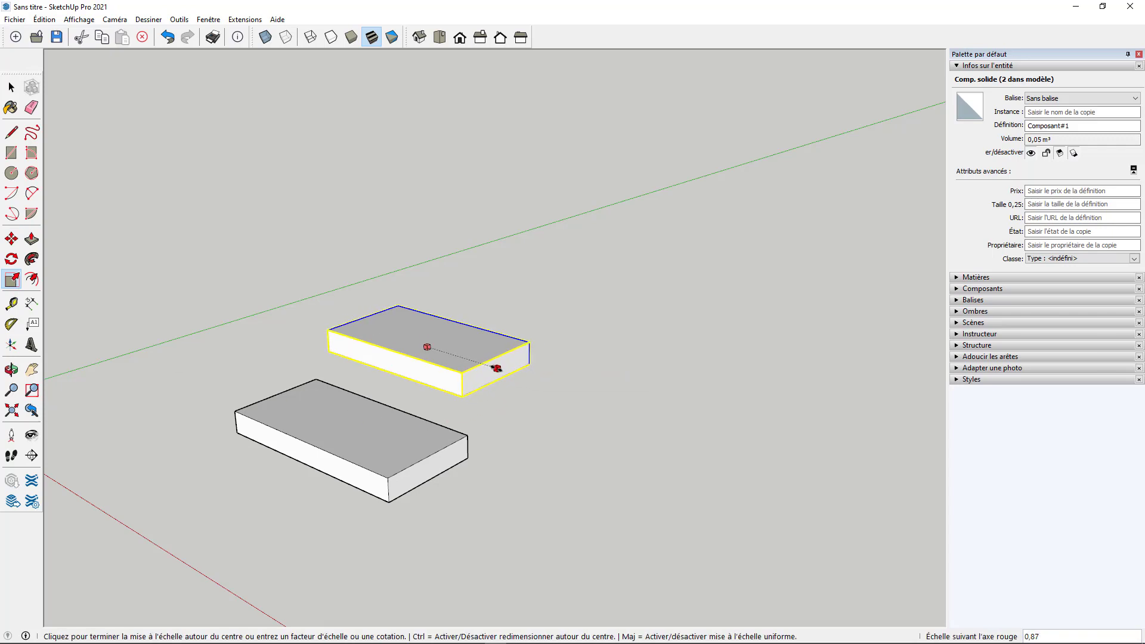
pyautogui.click(497, 368)
pyautogui.moveTo(497, 368); pyautogui.dragTo(357, 366, button='middle')
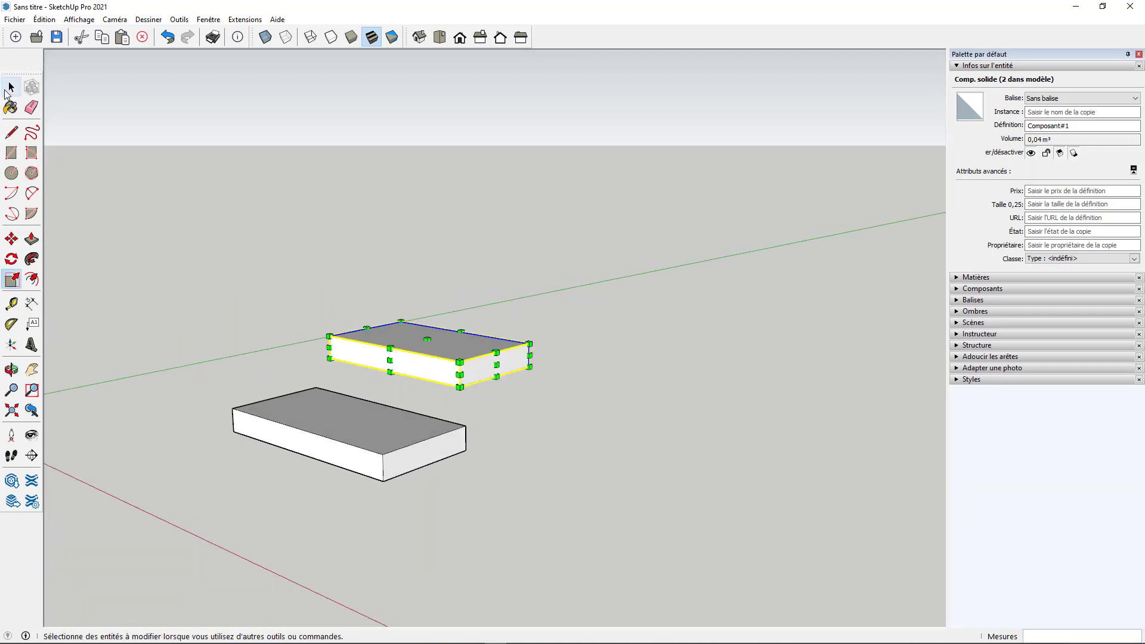
pyautogui.click(11, 89)
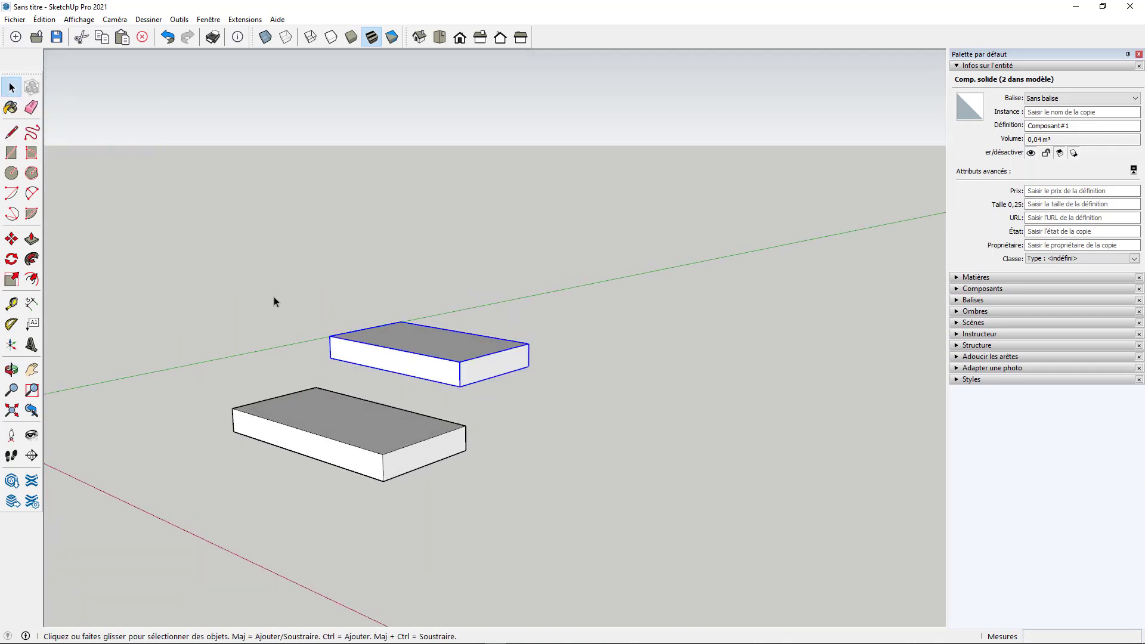
# - Run Play it again from the original slab to the scaled copy, repeating until the tapering staircase has eight steps
pyautogui.click(275, 302)
pyautogui.click(367, 426)
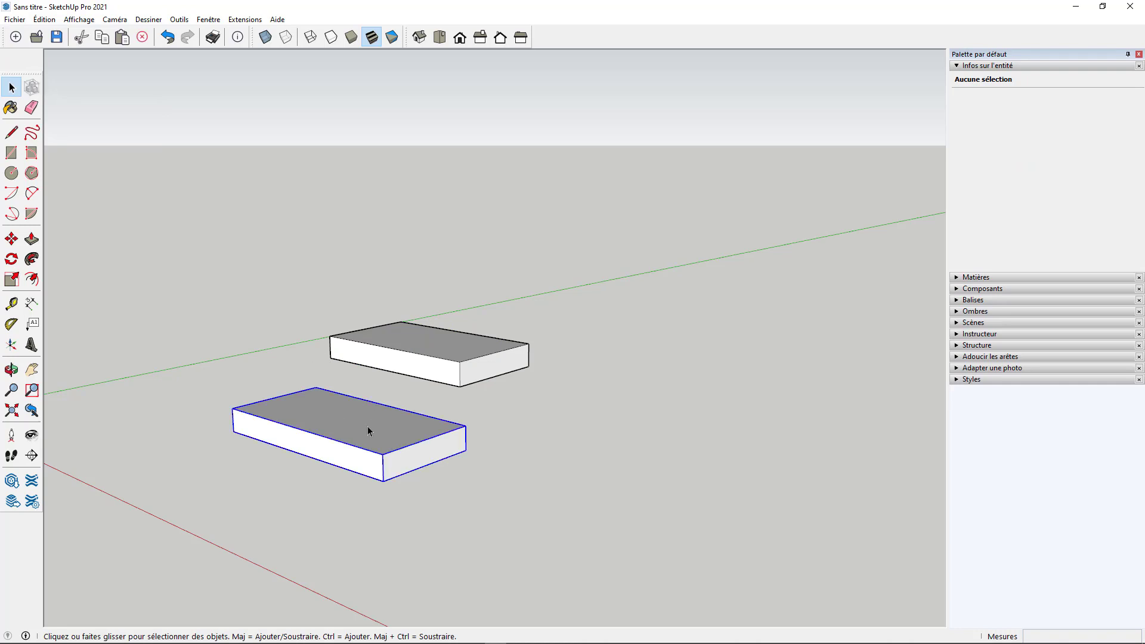
pyautogui.rightClick(367, 426)
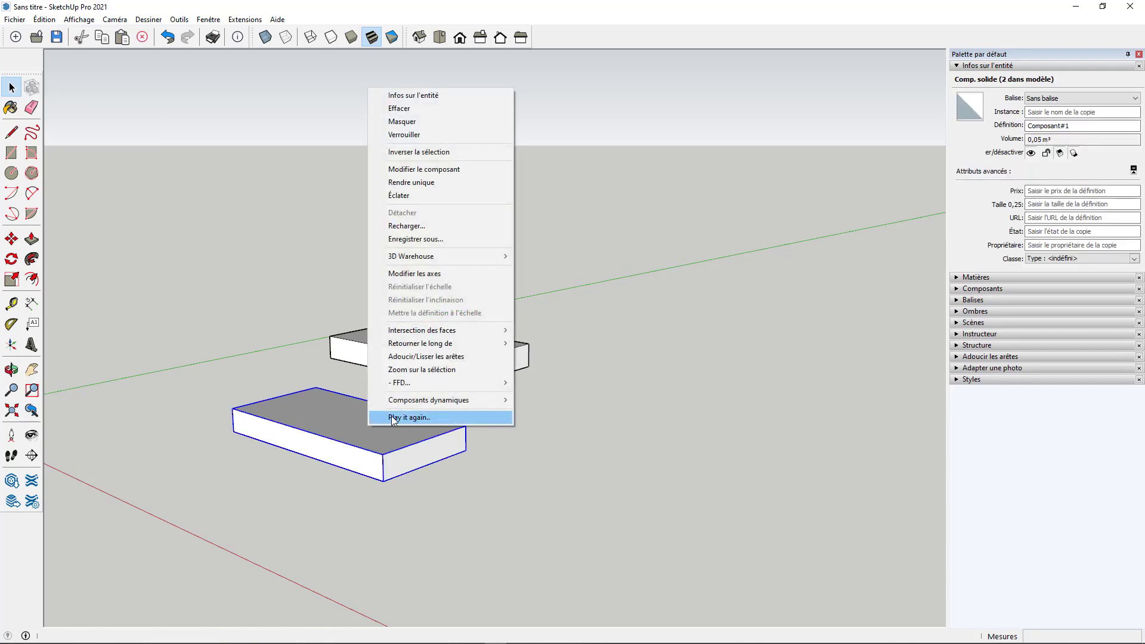
pyautogui.click(392, 417)
pyautogui.click(417, 350)
pyautogui.moveTo(417, 352); pyautogui.dragTo(475, 406, button='middle')
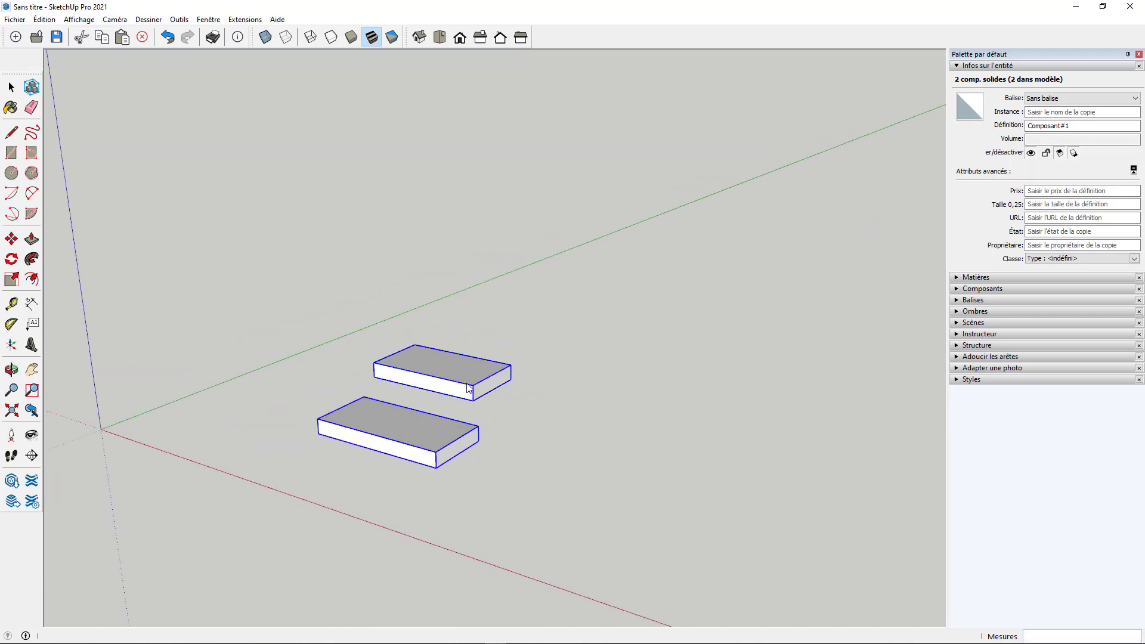
pyautogui.click(469, 388)
pyautogui.click(467, 384)
pyautogui.click(467, 384)
pyautogui.click(467, 383)
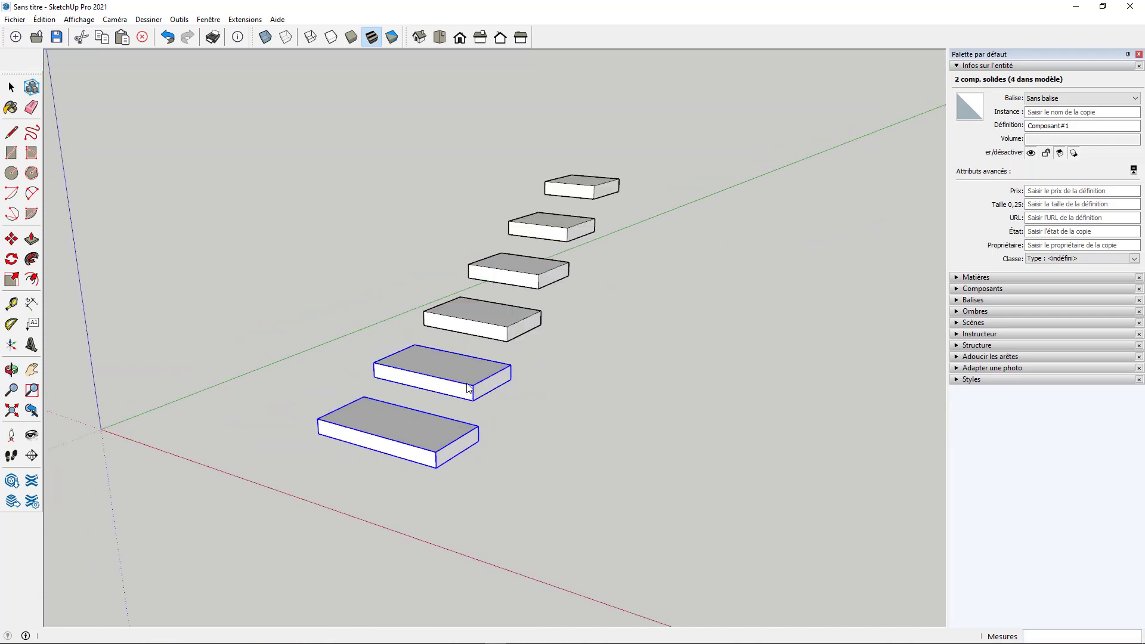
pyautogui.click(467, 383)
pyautogui.click(467, 384)
pyautogui.press('Escape')
pyautogui.press('space')
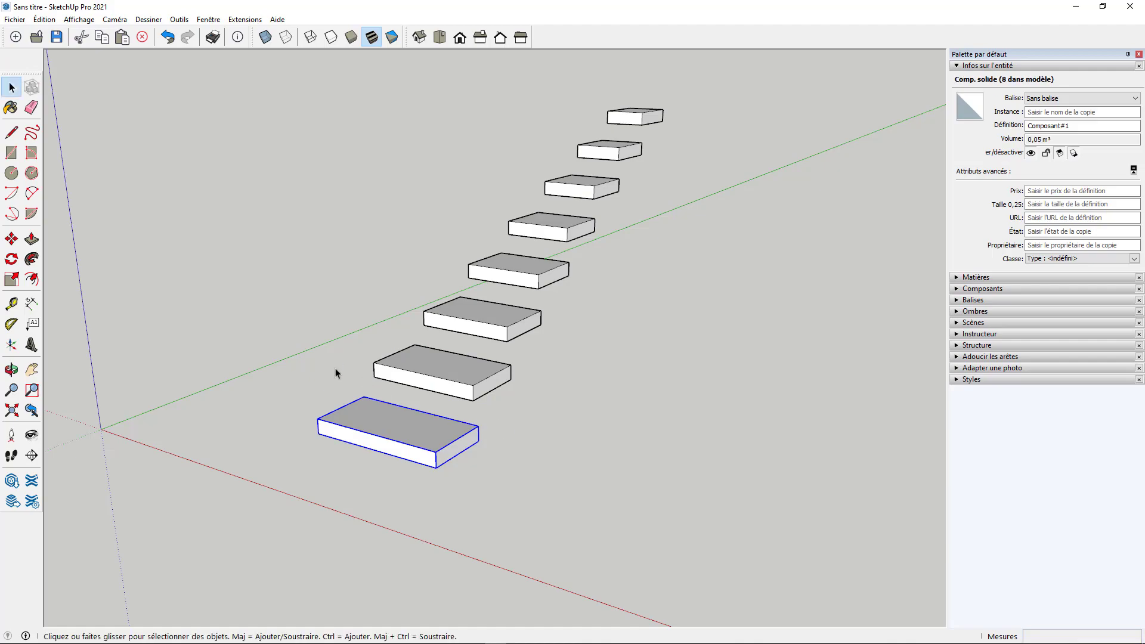
# - Draw a 12-sided polygon with a 100 cm radius on the ground beside the tapering staircase
pyautogui.click(334, 367)
pyautogui.moveTo(258, 368); pyautogui.dragTo(555, 445, button='middle')
pyautogui.scroll(-3, 332, 396)
pyautogui.hotkey('ctrl', 'z')
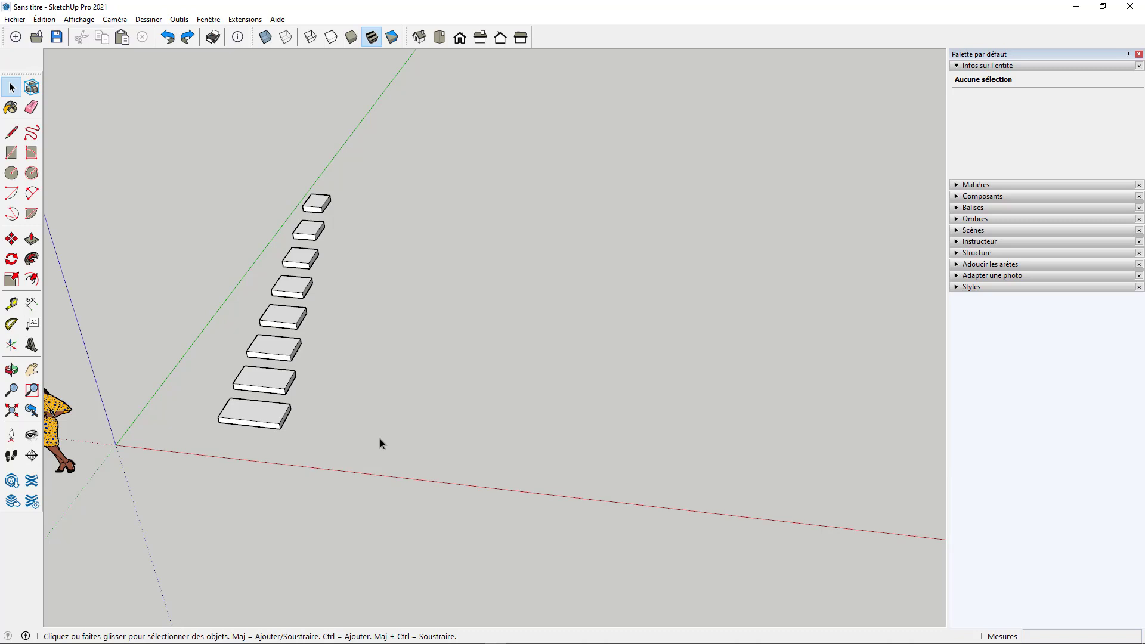
pyautogui.click(32, 173)
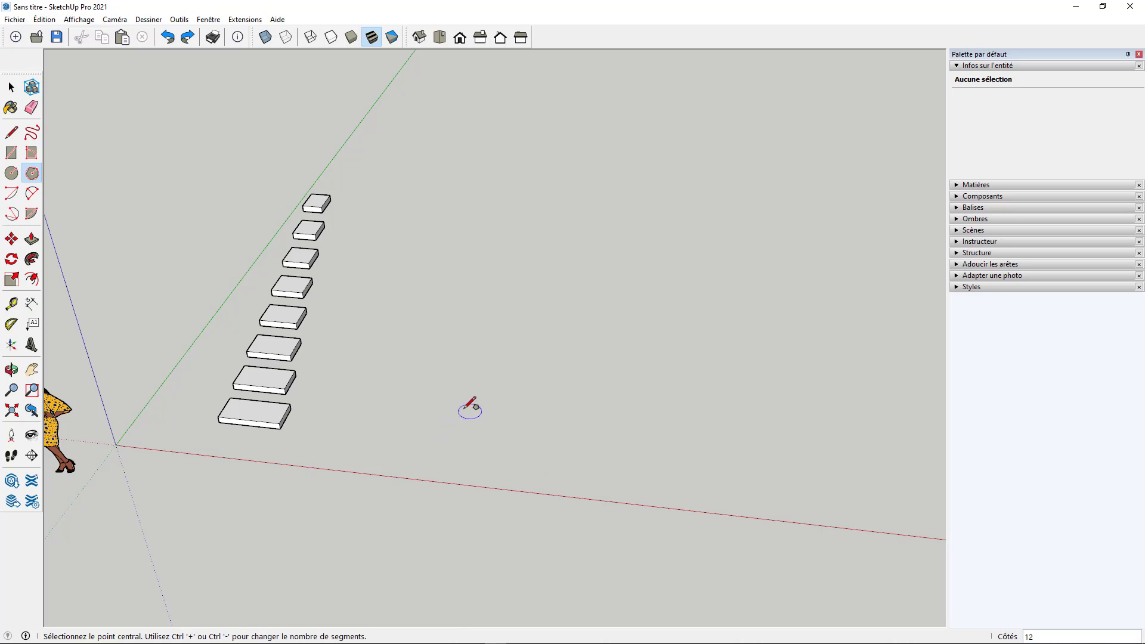
pyautogui.click(499, 419)
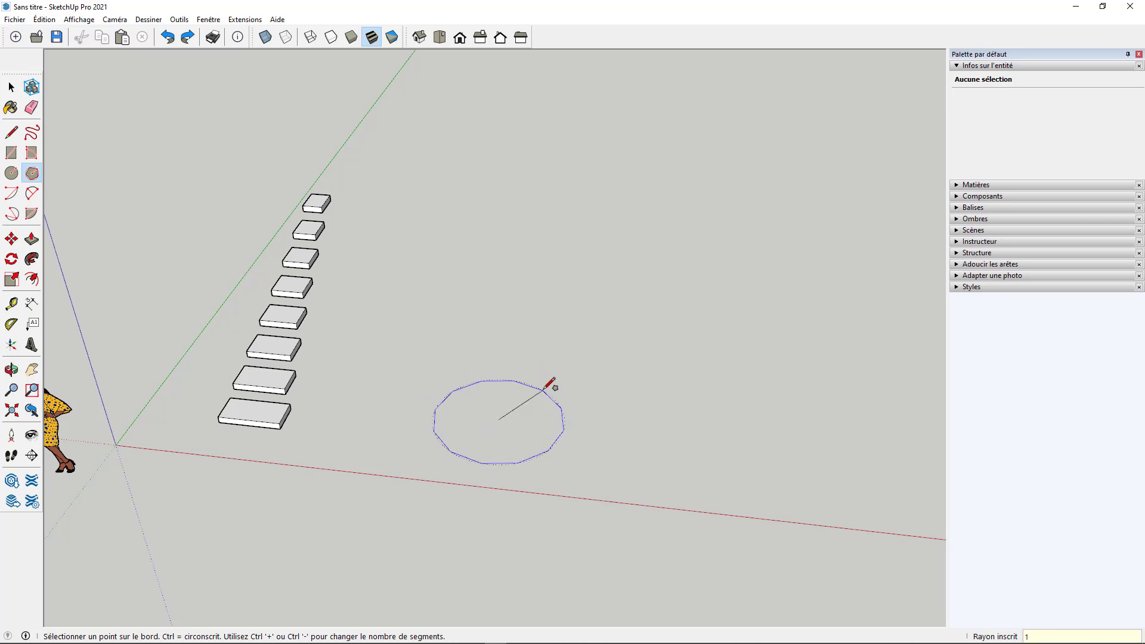
pyautogui.write('100')
pyautogui.press('Return')
pyautogui.moveTo(550, 385); pyautogui.dragTo(455, 388, button='middle')
pyautogui.scroll(3, 454, 394)
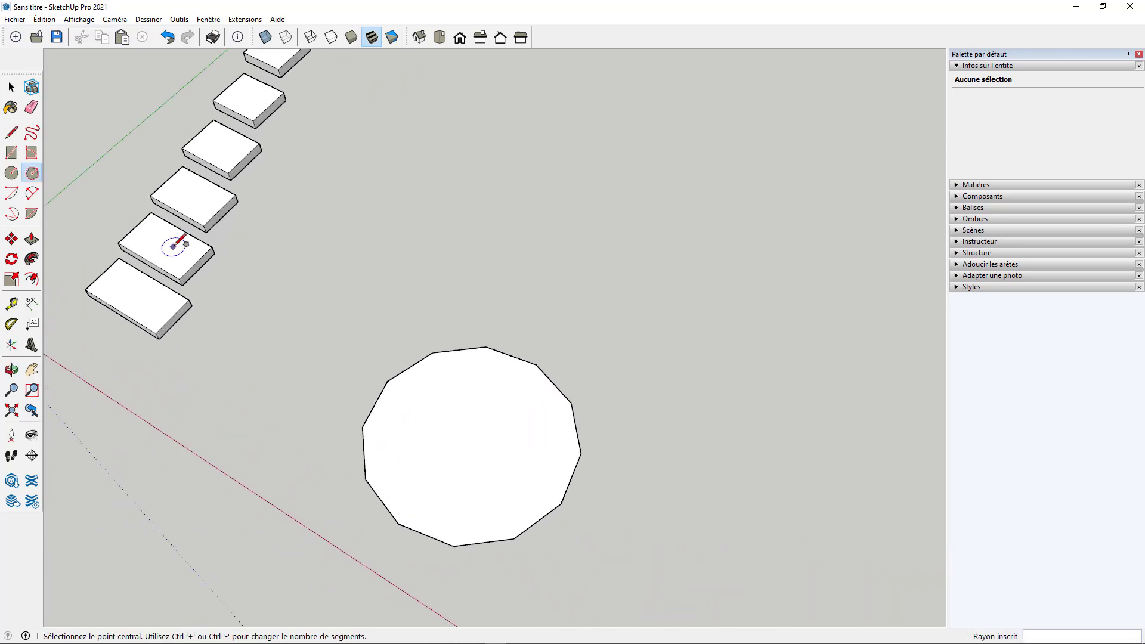
# - Draw lines from the polygon's center to two adjacent corners to outline one wedge
pyautogui.click(10, 136)
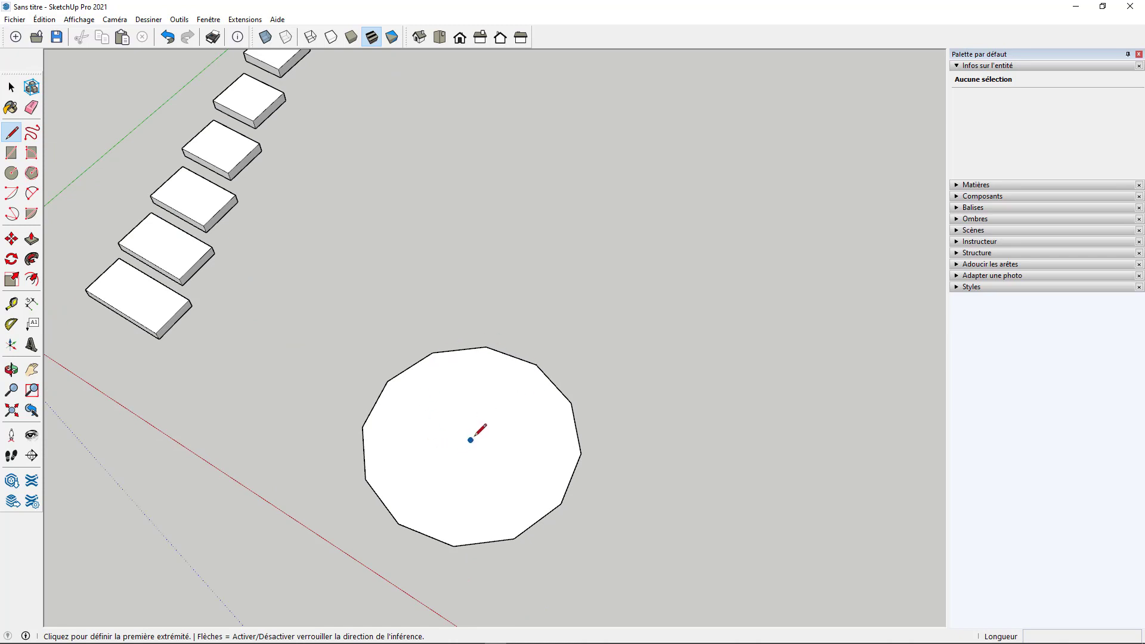
pyautogui.click(471, 440)
pyautogui.click(486, 348)
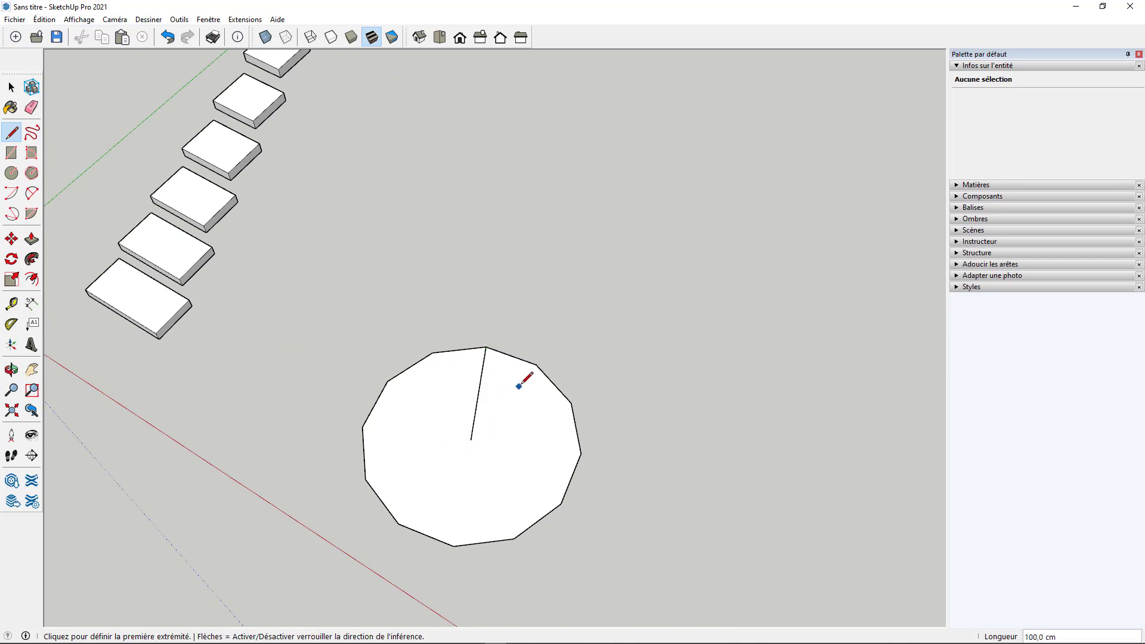
pyautogui.click(536, 363)
pyautogui.click(472, 439)
# - Draw a circle of about 8.4 cm radius at the polygon's center, cutting off the wedge's tip
pyautogui.click(11, 173)
pyautogui.click(471, 439)
pyautogui.scroll(5, 471, 440)
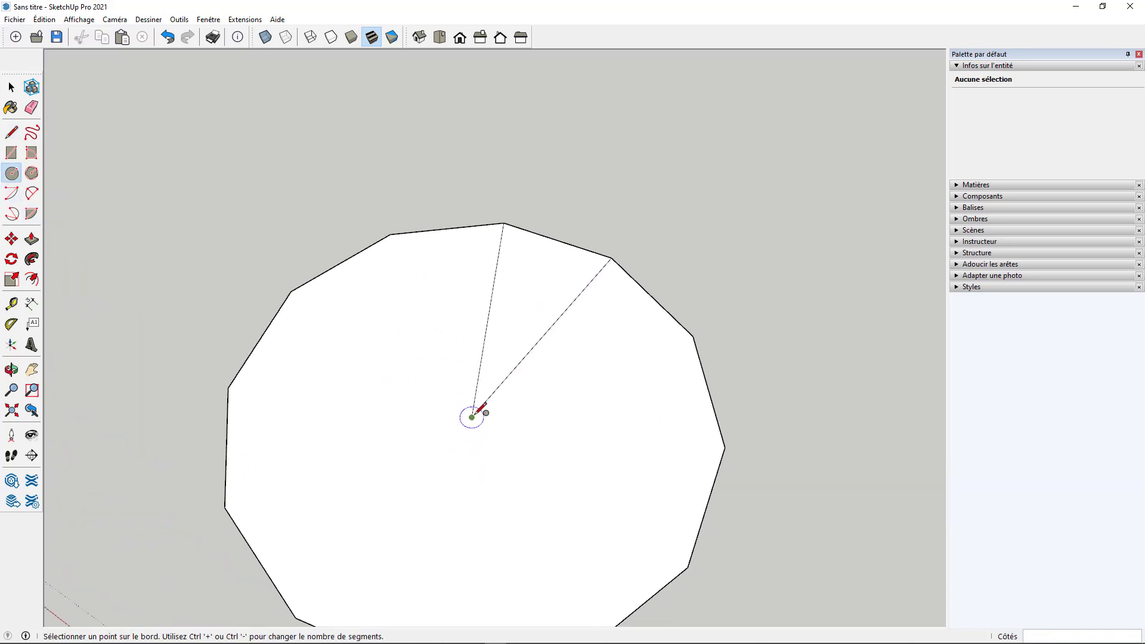
pyautogui.click(482, 396)
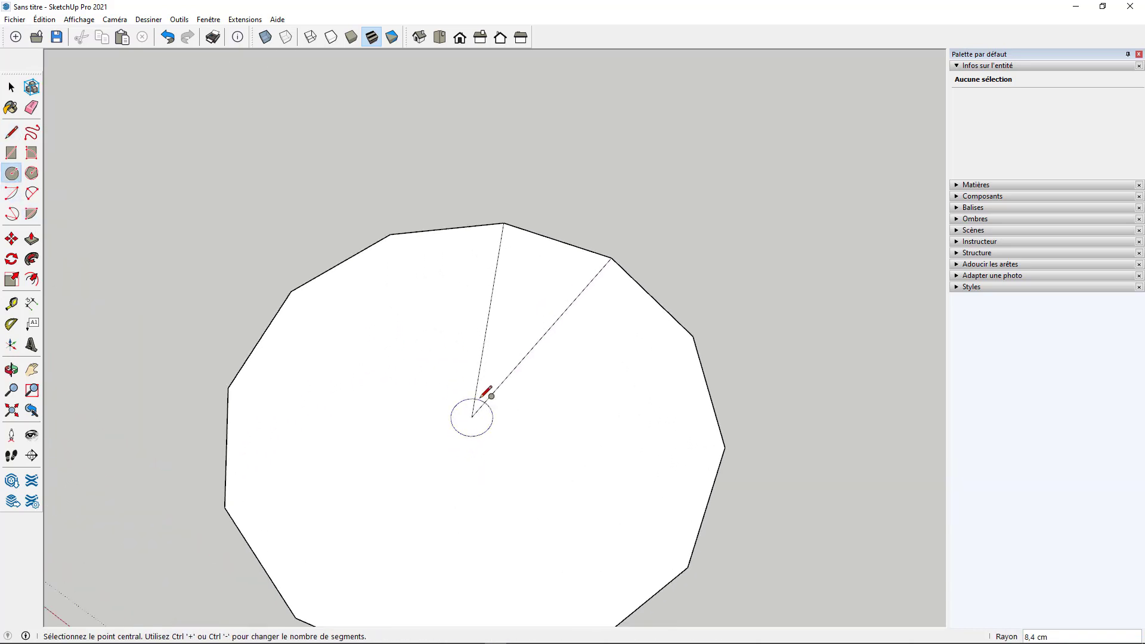
pyautogui.moveTo(482, 398)
pyautogui.mouseDown(button='middle')
pyautogui.moveTo(370, 485)
pyautogui.moveTo(56, 481)
pyautogui.moveTo(522, 450)
pyautogui.moveTo(530, 502)
pyautogui.mouseUp(button='middle')
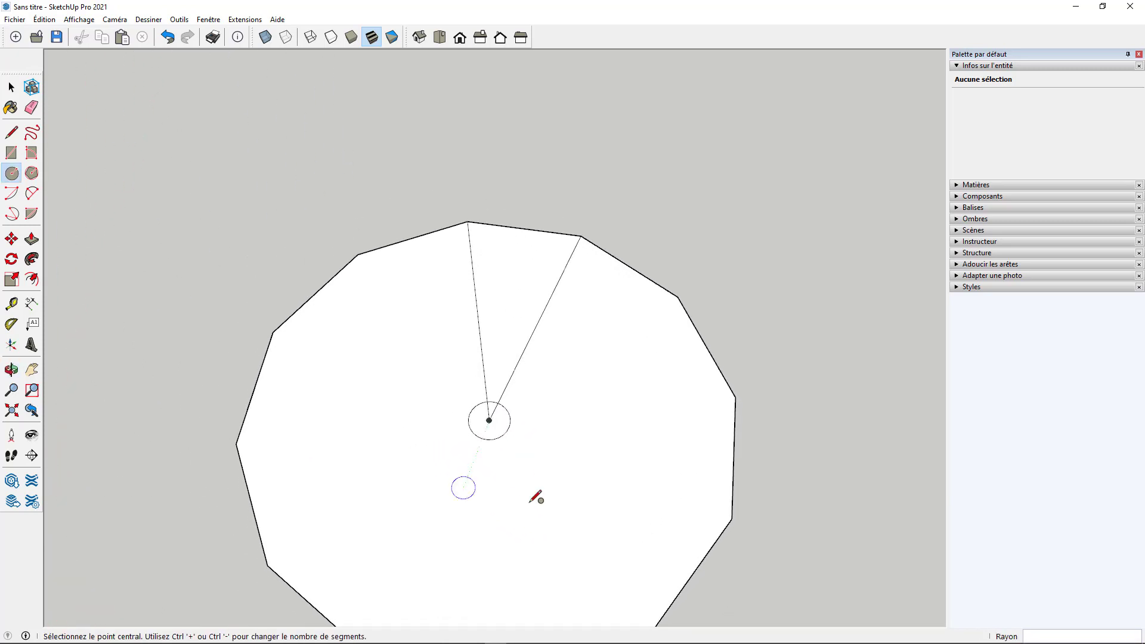
# - Explode the polygon's outline curve into separate edges
pyautogui.press('space')
pyautogui.doubleClick(506, 324)
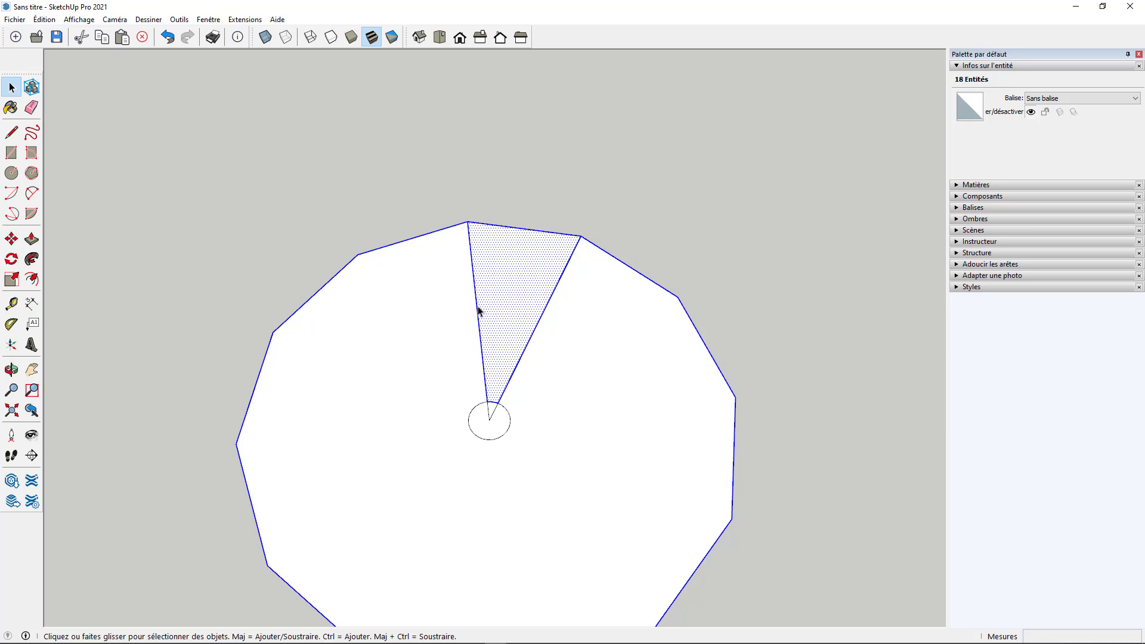
pyautogui.click(479, 311)
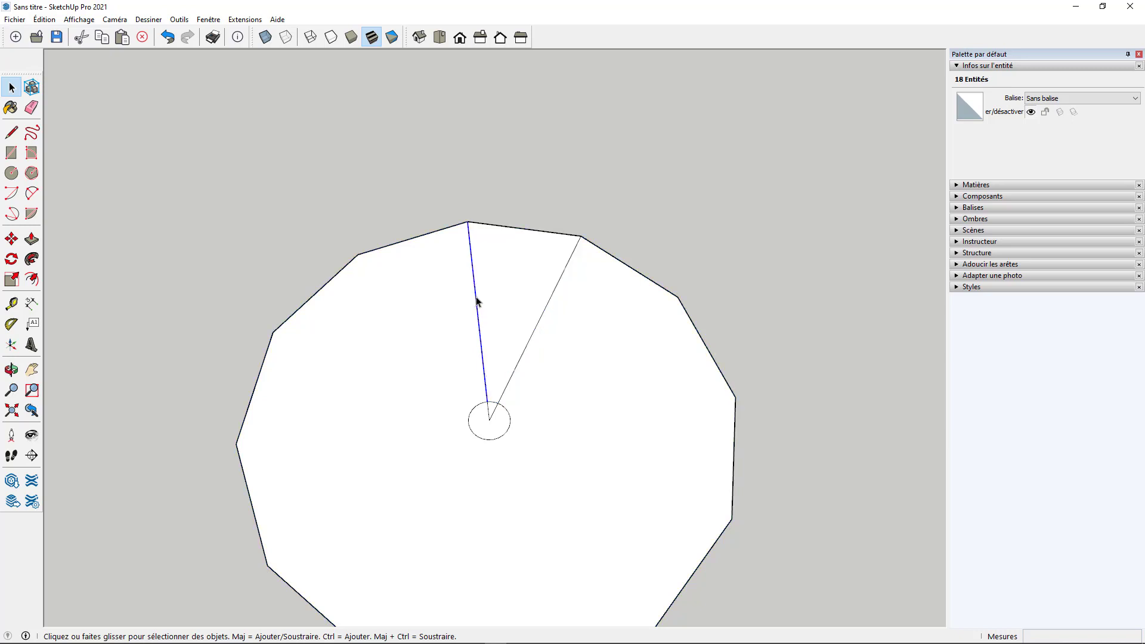
pyautogui.click(550, 206)
pyautogui.click(583, 237)
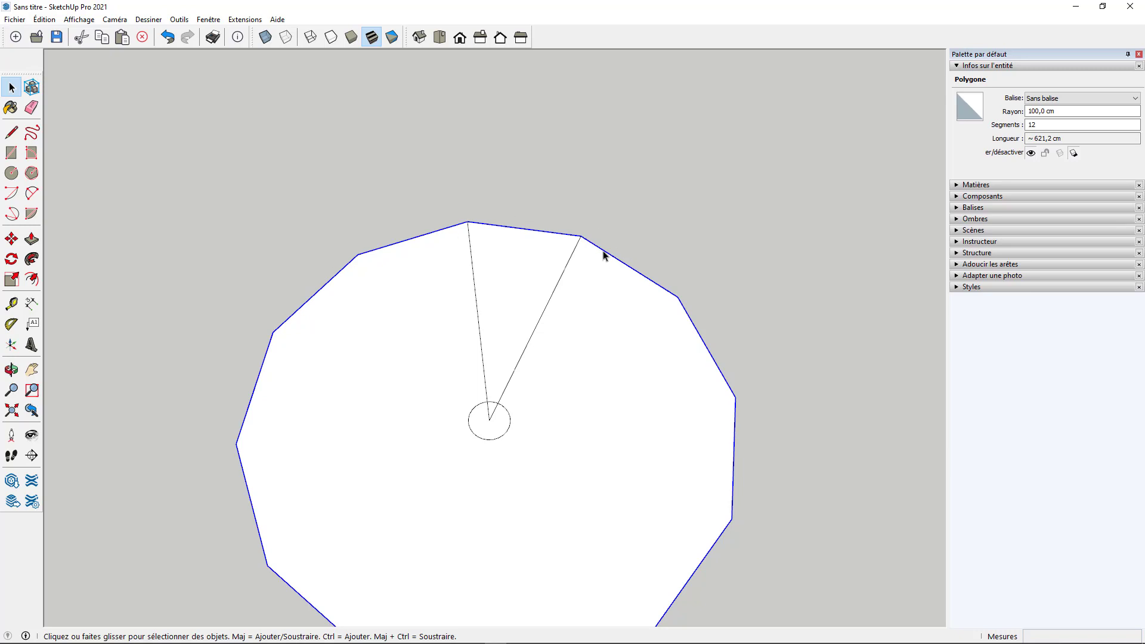
pyautogui.rightClick(603, 254)
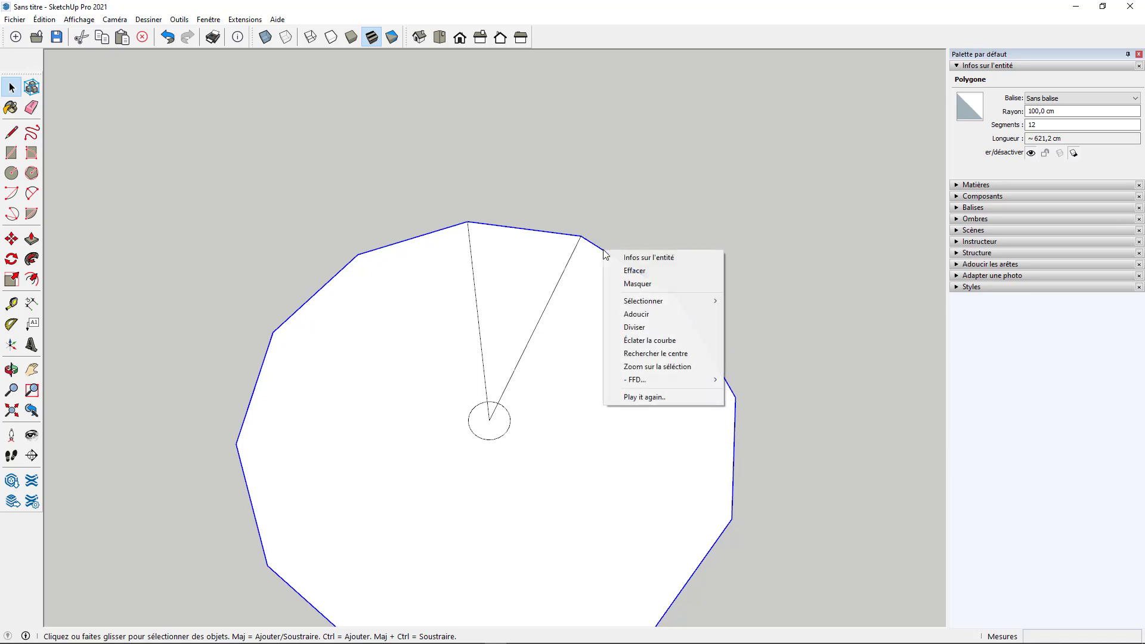
pyautogui.click(658, 345)
# - Make the wedge face and its bounding edges into a component with the default settings
pyautogui.doubleClick(537, 268)
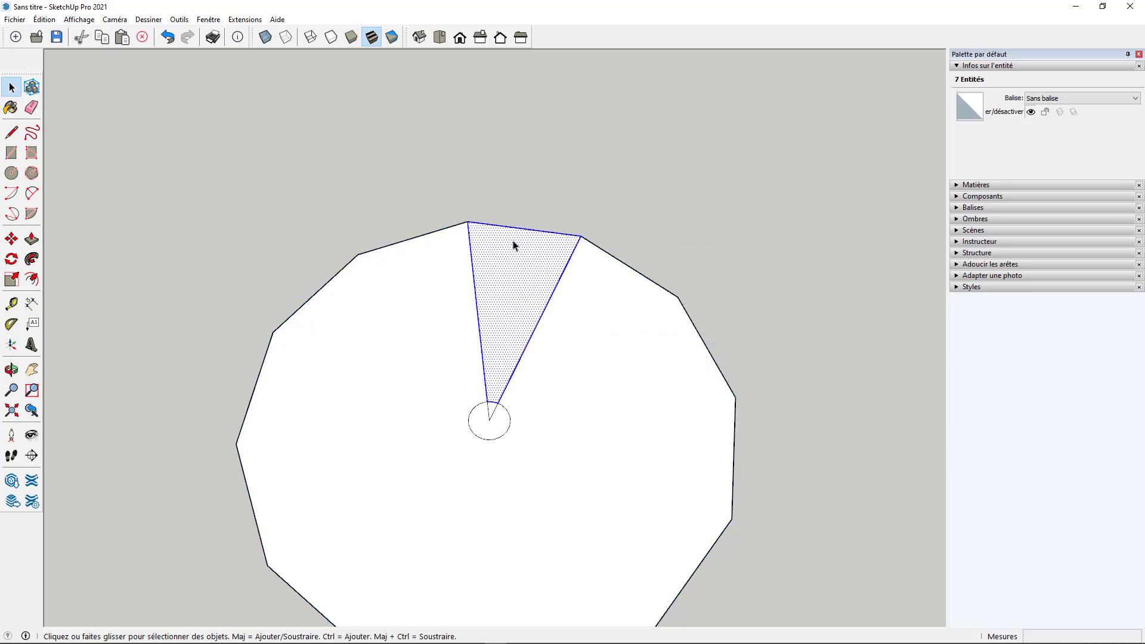
pyautogui.moveTo(505, 375); pyautogui.dragTo(467, 315, button='middle')
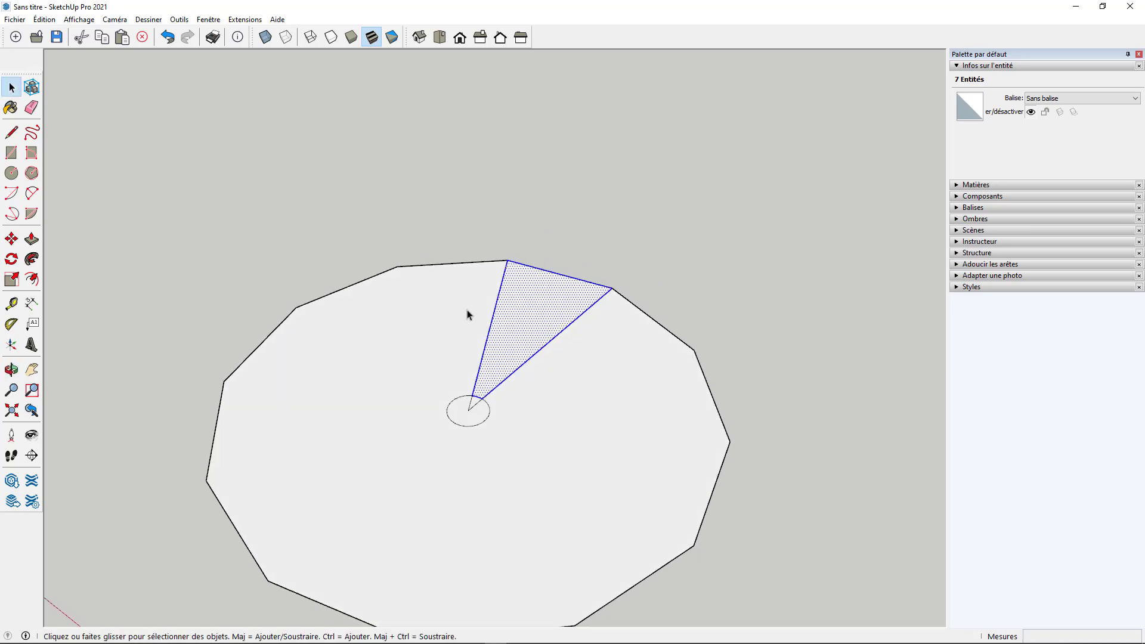
pyautogui.rightClick(528, 303)
pyautogui.click(580, 388)
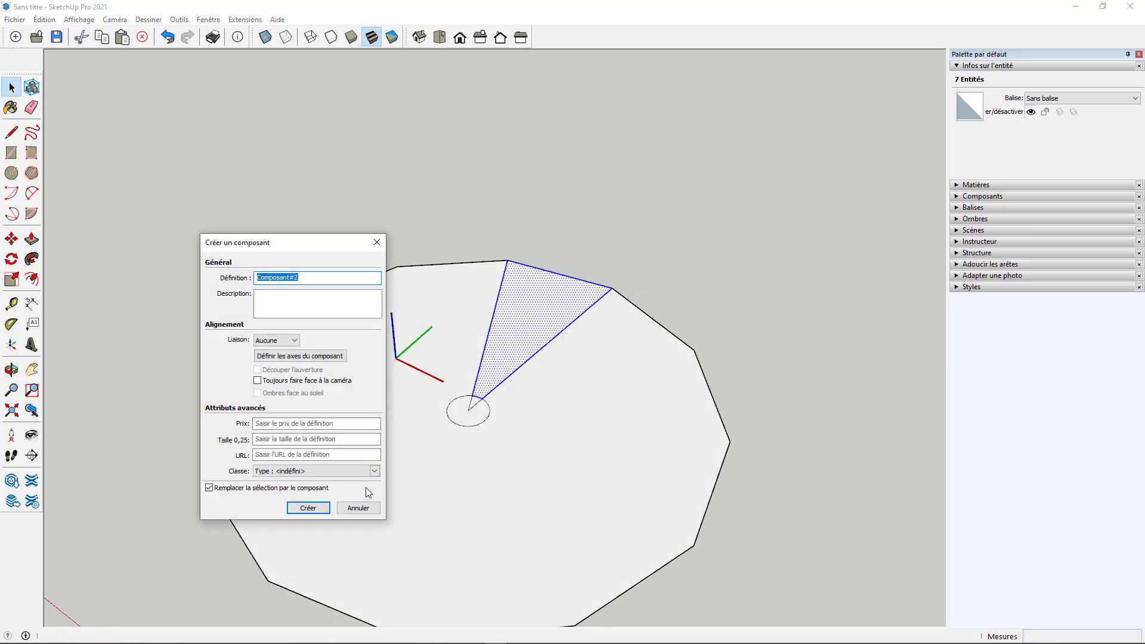
pyautogui.click(309, 509)
pyautogui.moveTo(346, 524); pyautogui.dragTo(618, 457, button='middle')
# - Edit the wedge component and extrude its face upward about 6.9 cm with Push/Pull
pyautogui.doubleClick(503, 325)
pyautogui.moveTo(503, 325); pyautogui.dragTo(302, 258, button='middle')
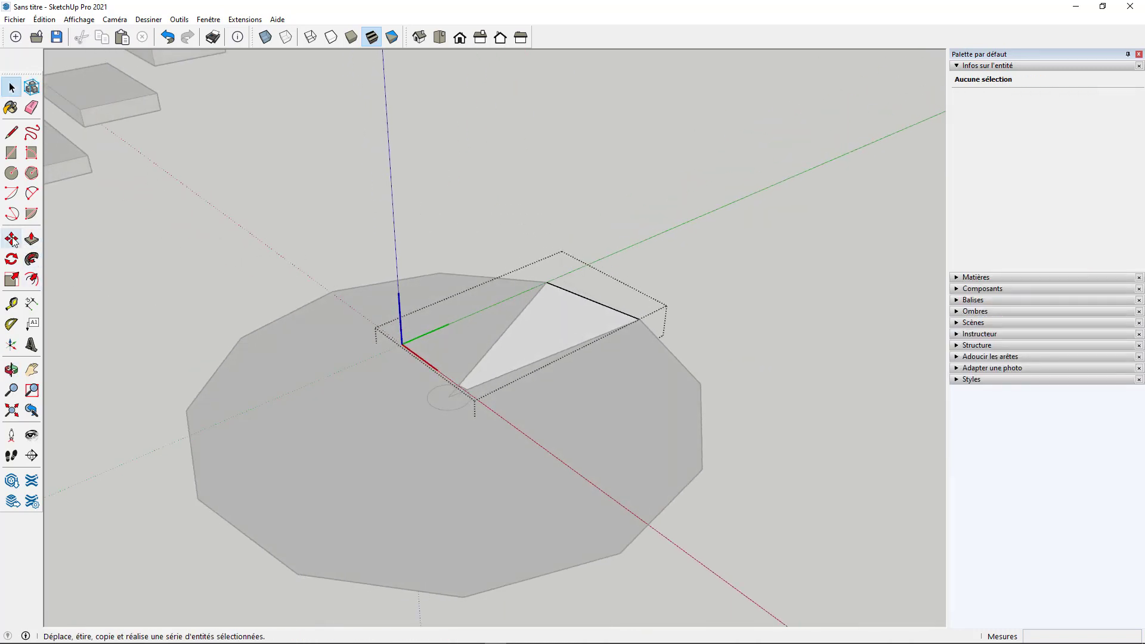
pyautogui.click(32, 239)
pyautogui.click(511, 340)
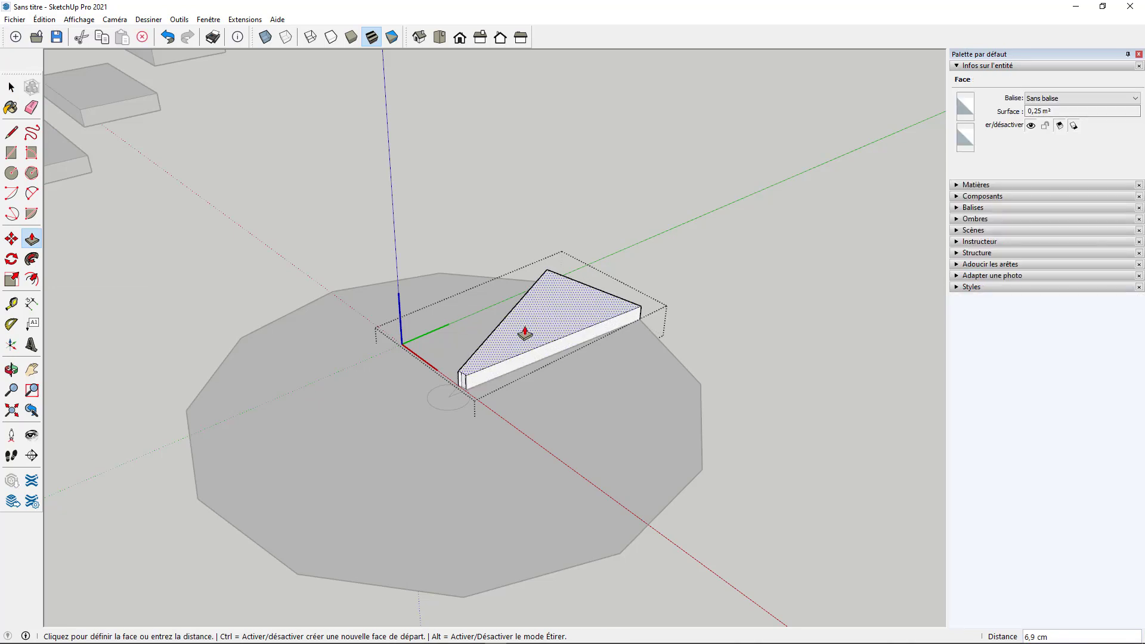
pyautogui.click(525, 333)
pyautogui.press('space')
pyautogui.moveTo(525, 333); pyautogui.dragTo(667, 297, button='middle')
pyautogui.moveTo(470, 378); pyautogui.dragTo(650, 400, button='middle')
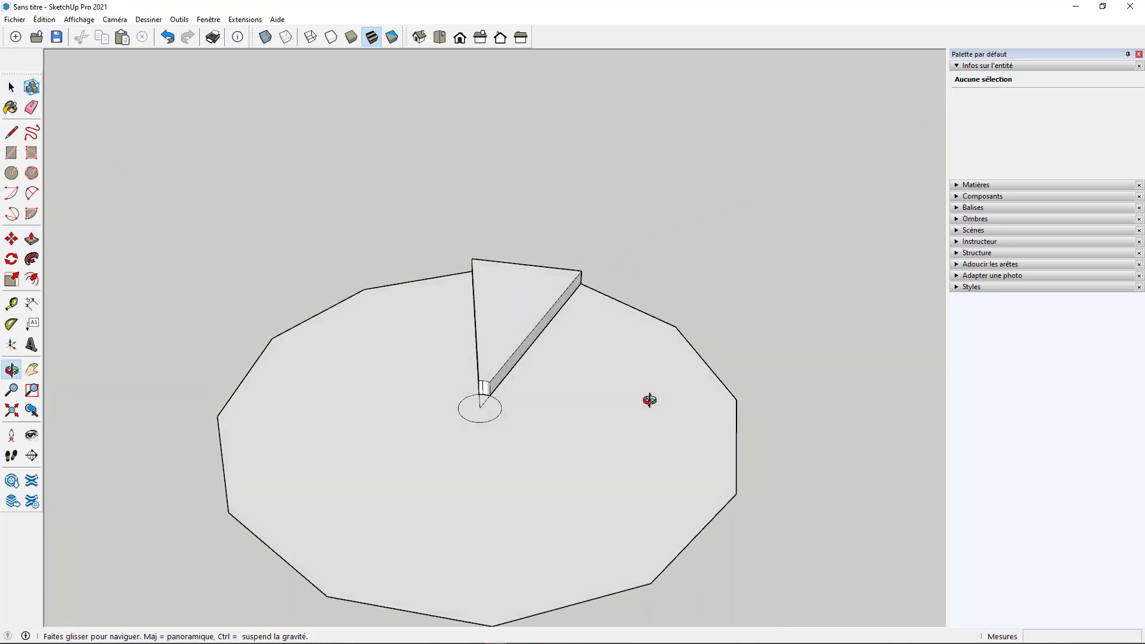
# - Make a rotated copy of the wedge component about the polygon's center, 30 degrees around to the adjacent corner
pyautogui.click(511, 345)
pyautogui.moveTo(573, 392); pyautogui.dragTo(463, 373, button='middle')
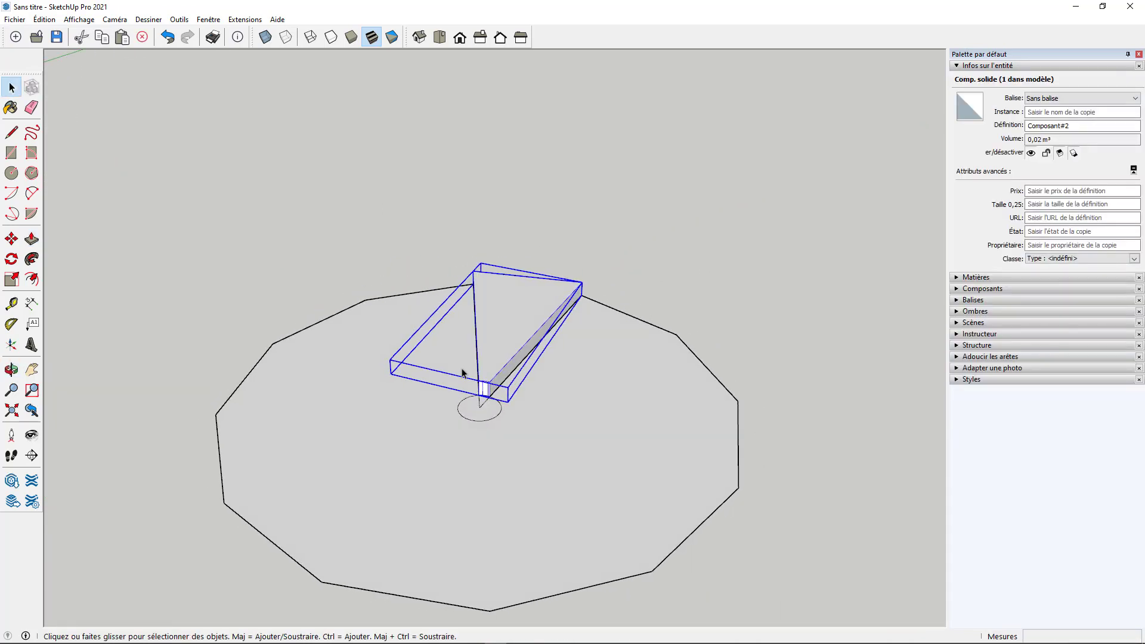
pyautogui.click(11, 260)
pyautogui.moveTo(384, 350); pyautogui.dragTo(486, 435, button='middle')
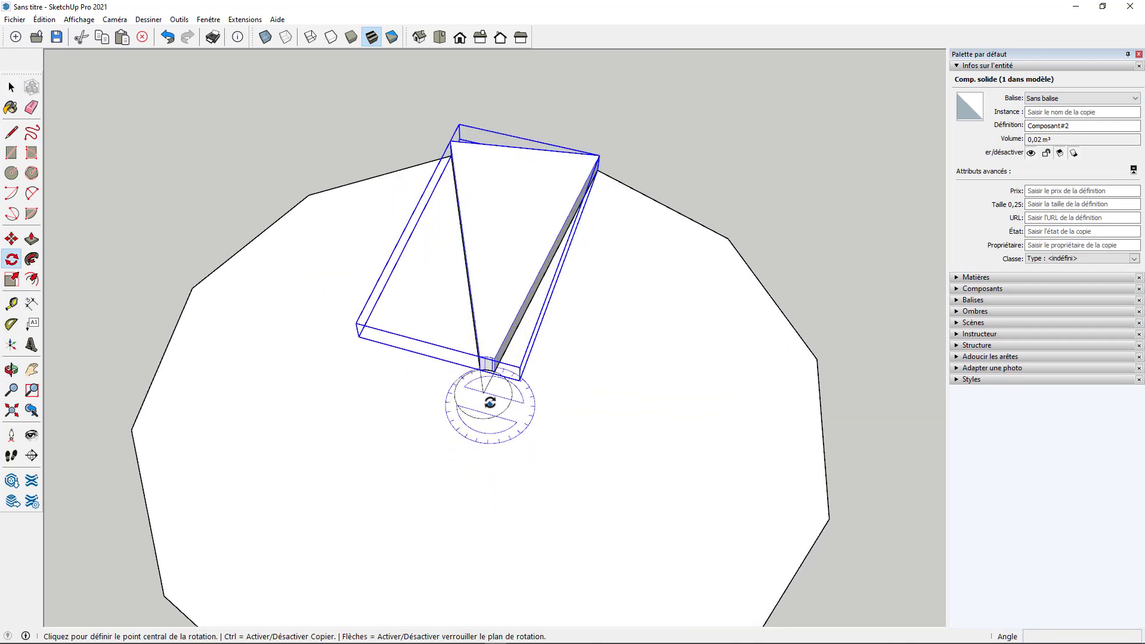
pyautogui.moveTo(486, 395); pyautogui.dragTo(439, 357, button='middle')
pyautogui.click(439, 356)
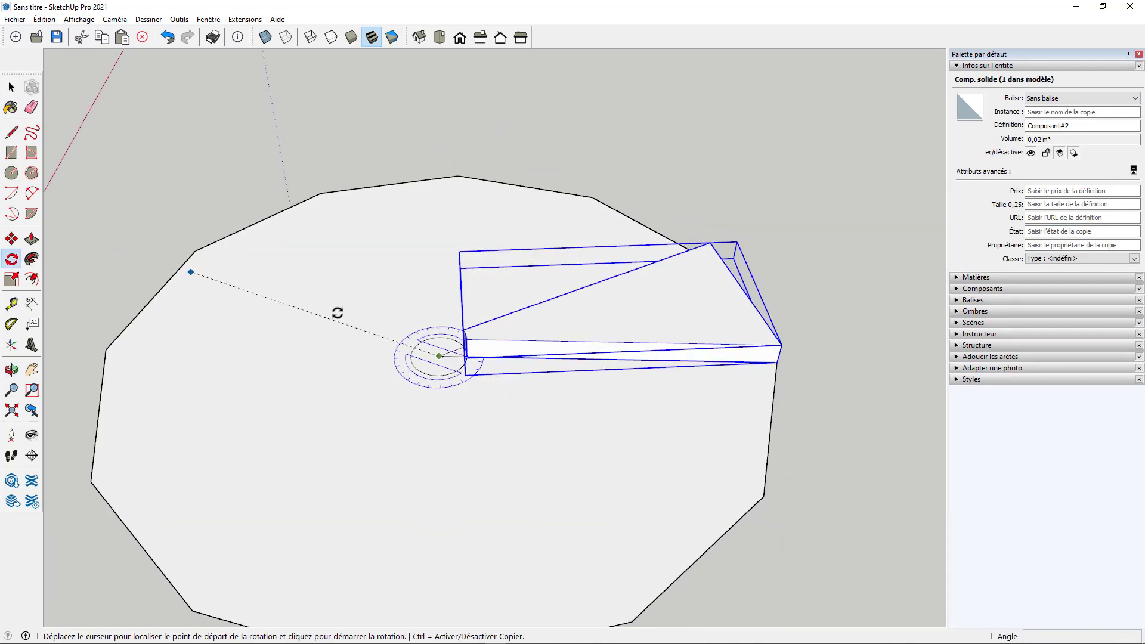
pyautogui.click(779, 362)
pyautogui.moveTo(814, 358); pyautogui.dragTo(503, 476, button='middle')
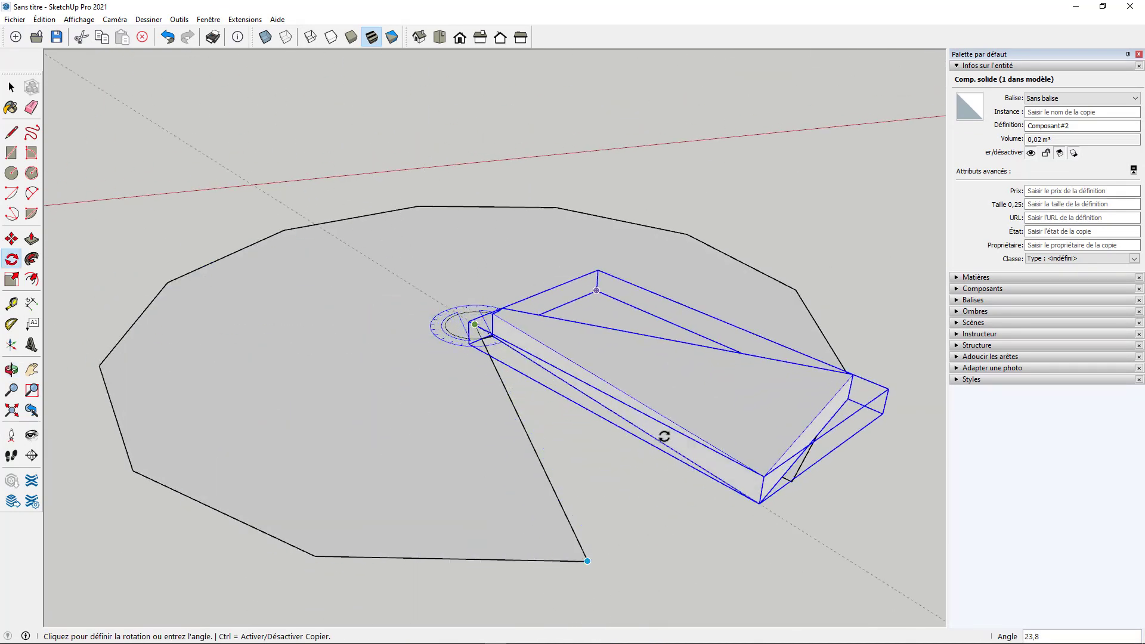
pyautogui.scroll(-2, 697, 416)
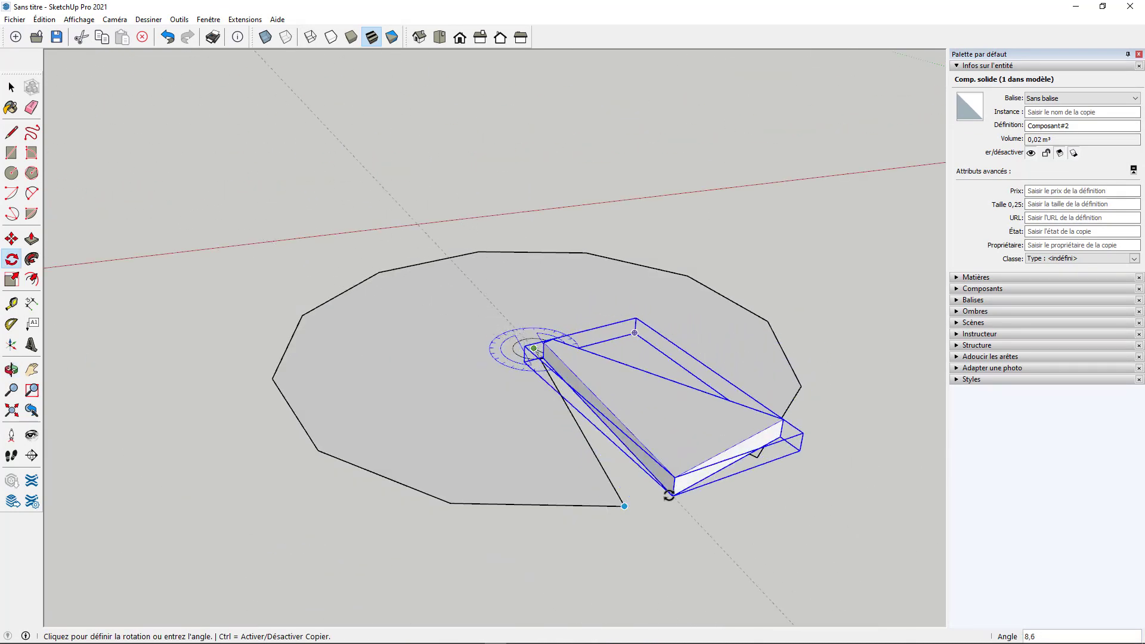
pyautogui.press('ctrl')
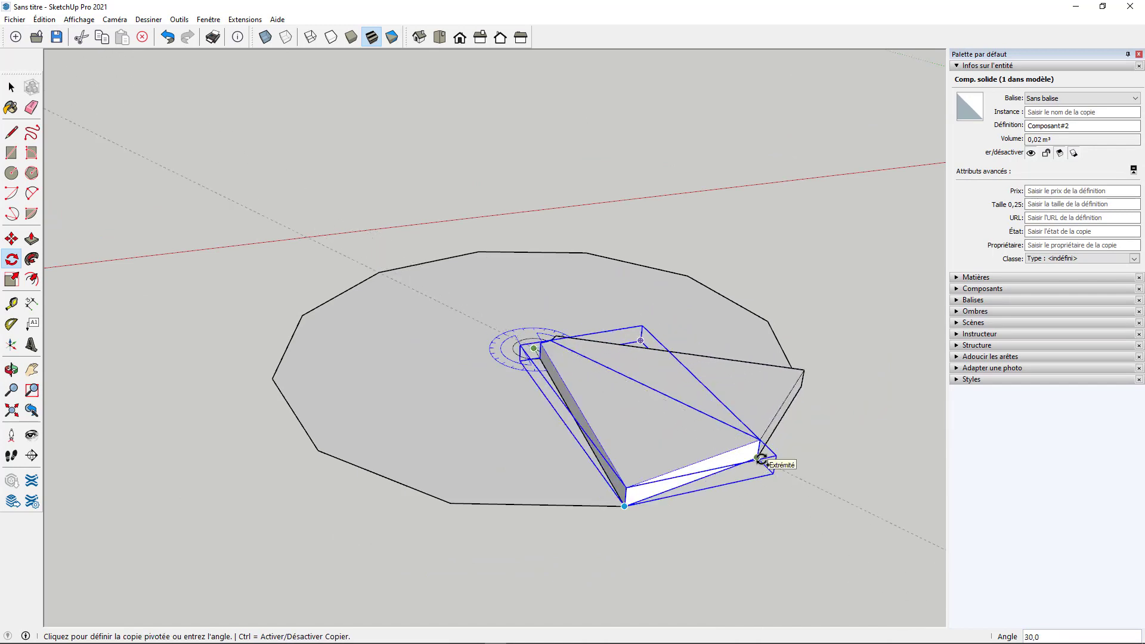
pyautogui.click(761, 459)
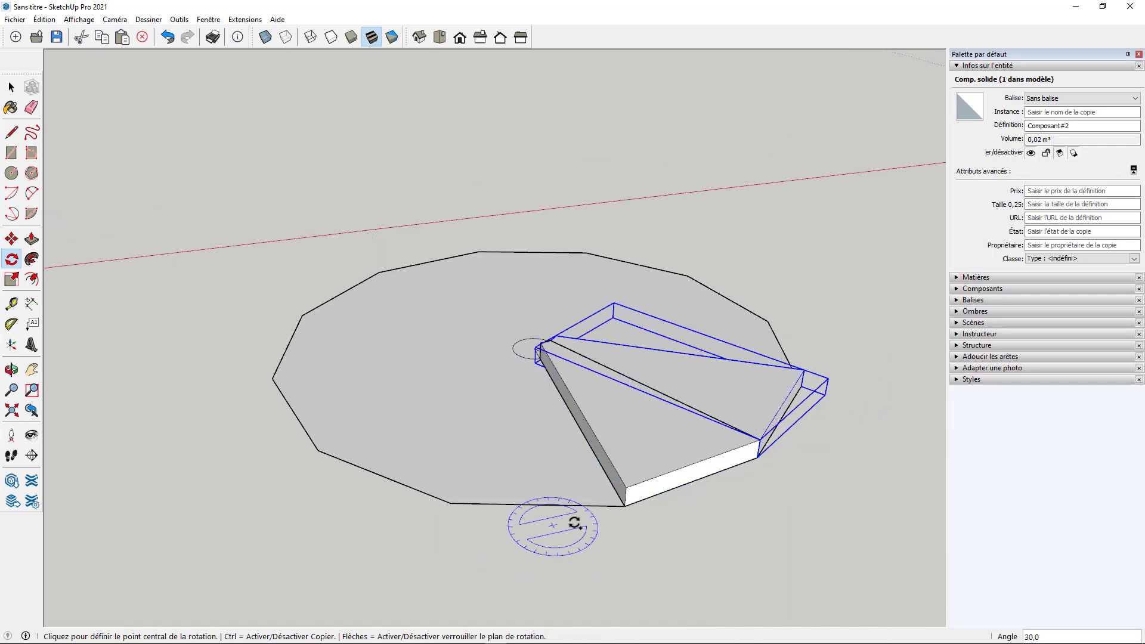
# - Raise the selected wedge 17 cm along the blue axis
pyautogui.moveTo(575, 521); pyautogui.dragTo(126, 376, button='middle')
pyautogui.click(11, 239)
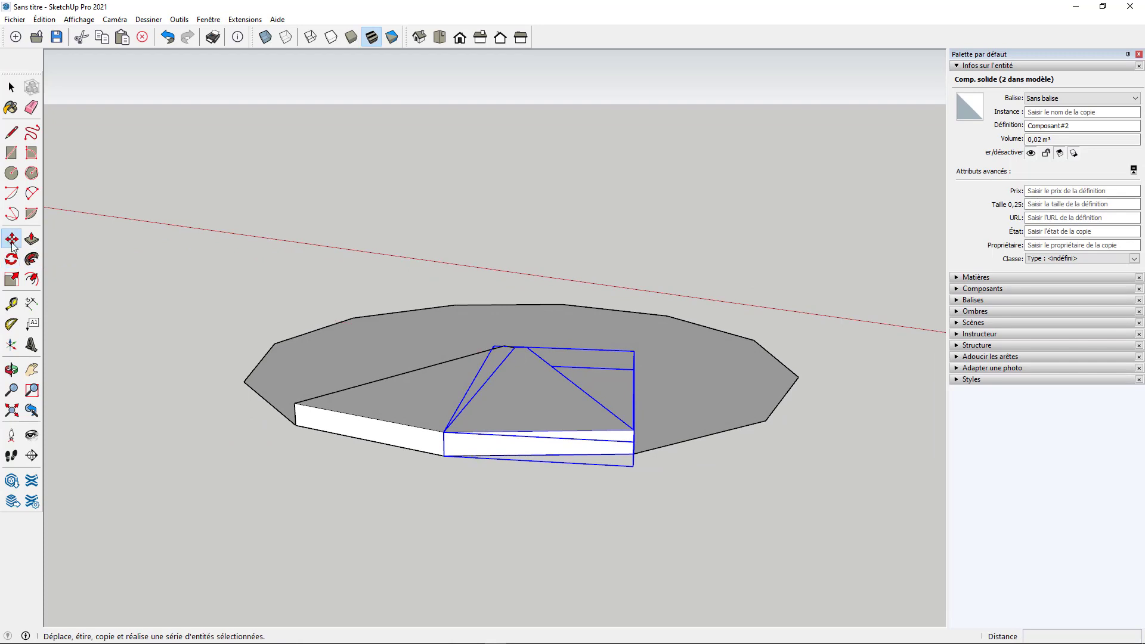
pyautogui.click(519, 397)
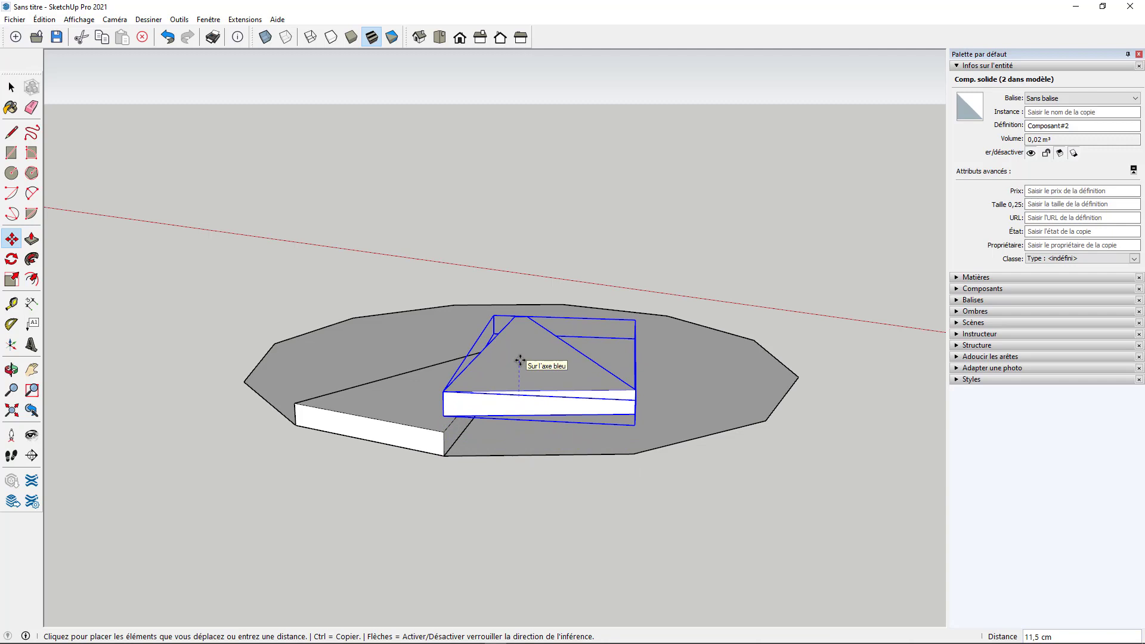
pyautogui.write('17')
pyautogui.press('Return')
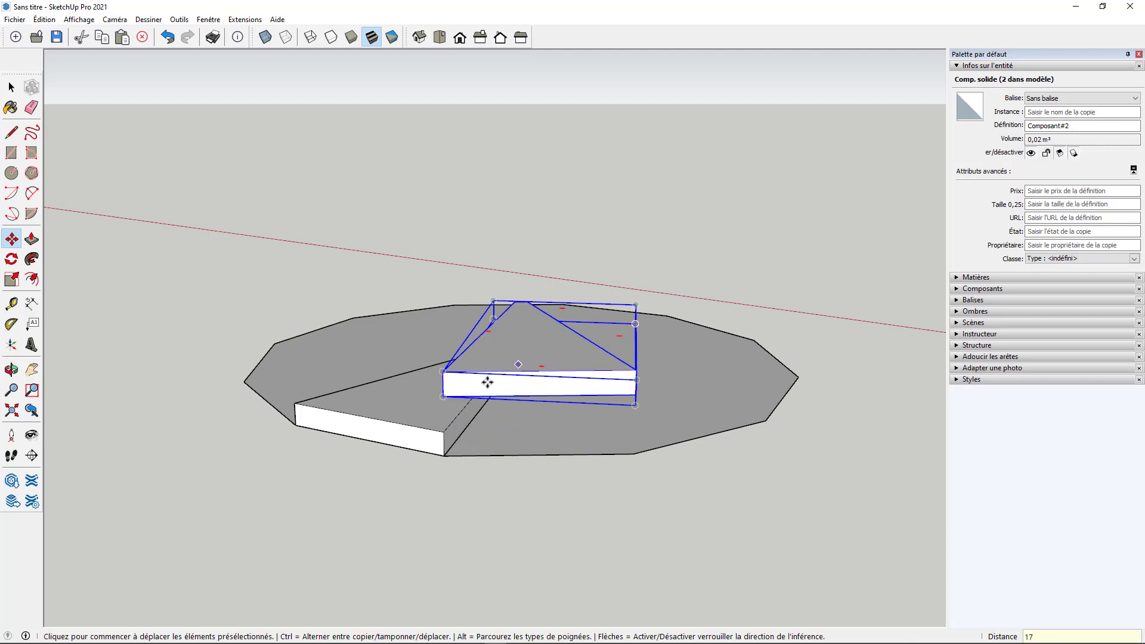
pyautogui.moveTo(486, 384); pyautogui.dragTo(534, 456, button='middle')
pyautogui.scroll(-3, 755, 468)
# - Run Play it again from the lower wedge to the raised one, repeating until the spiral staircase has 16 steps
pyautogui.press('space')
pyautogui.click(639, 486)
pyautogui.moveTo(639, 486); pyautogui.dragTo(857, 582, button='middle')
pyautogui.scroll(3, 617, 306)
pyautogui.moveTo(614, 312); pyautogui.dragTo(545, 394, button='middle')
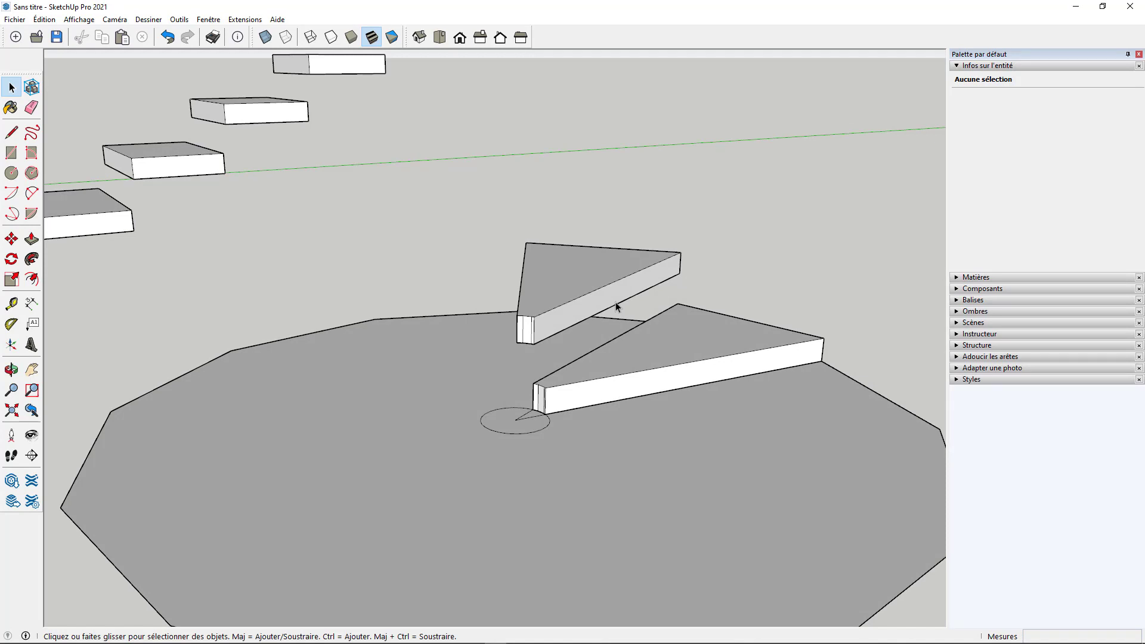
pyautogui.click(675, 344)
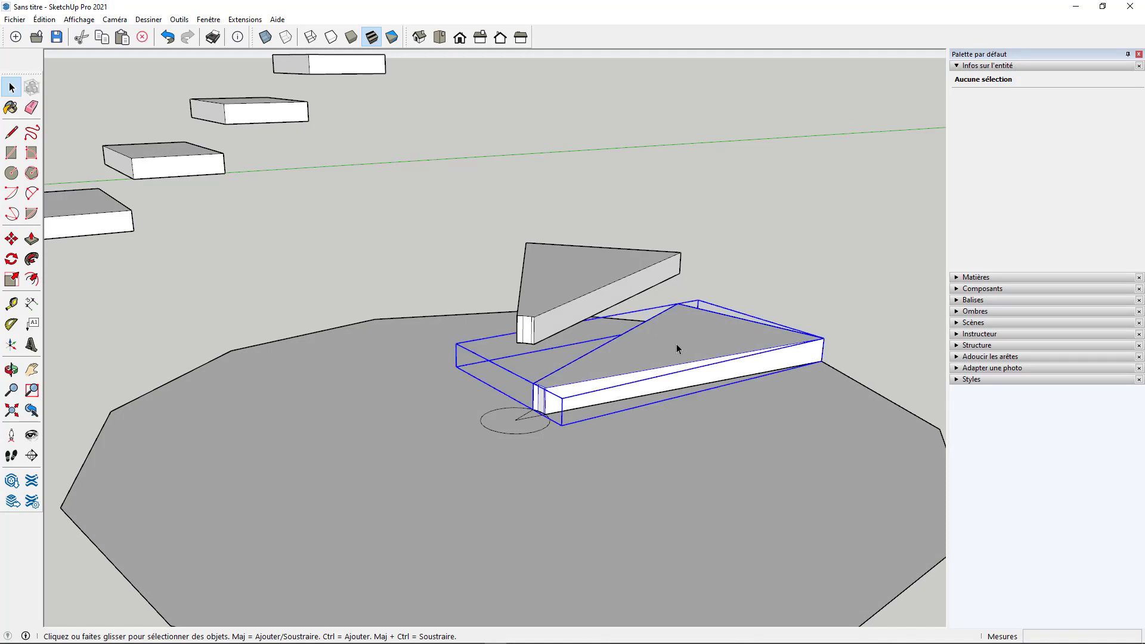
pyautogui.rightClick(676, 344)
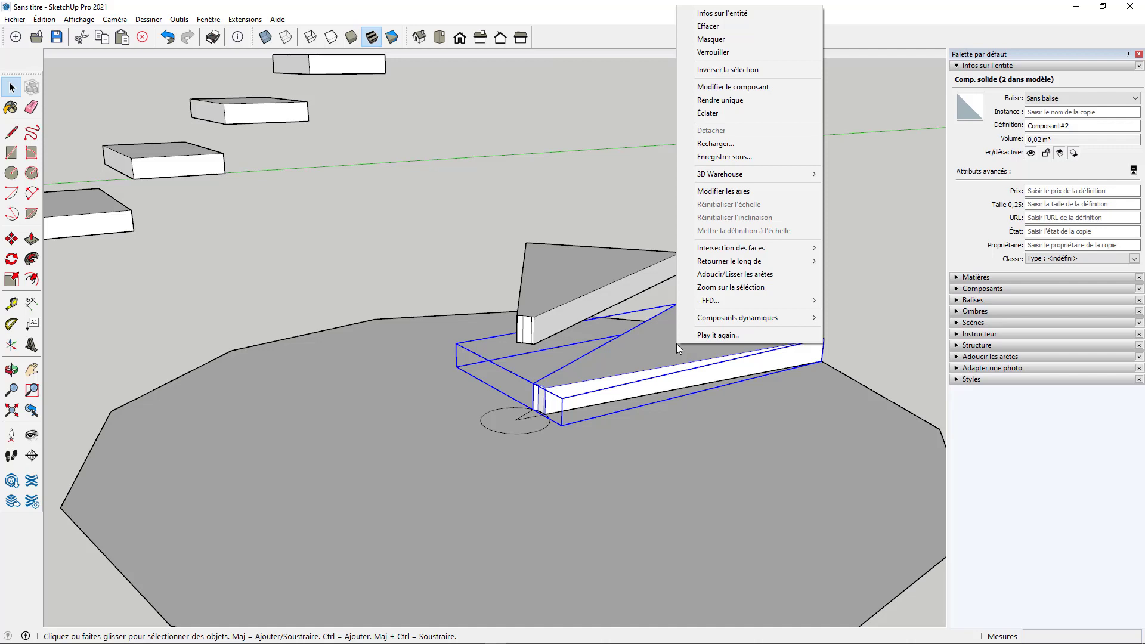
pyautogui.click(713, 334)
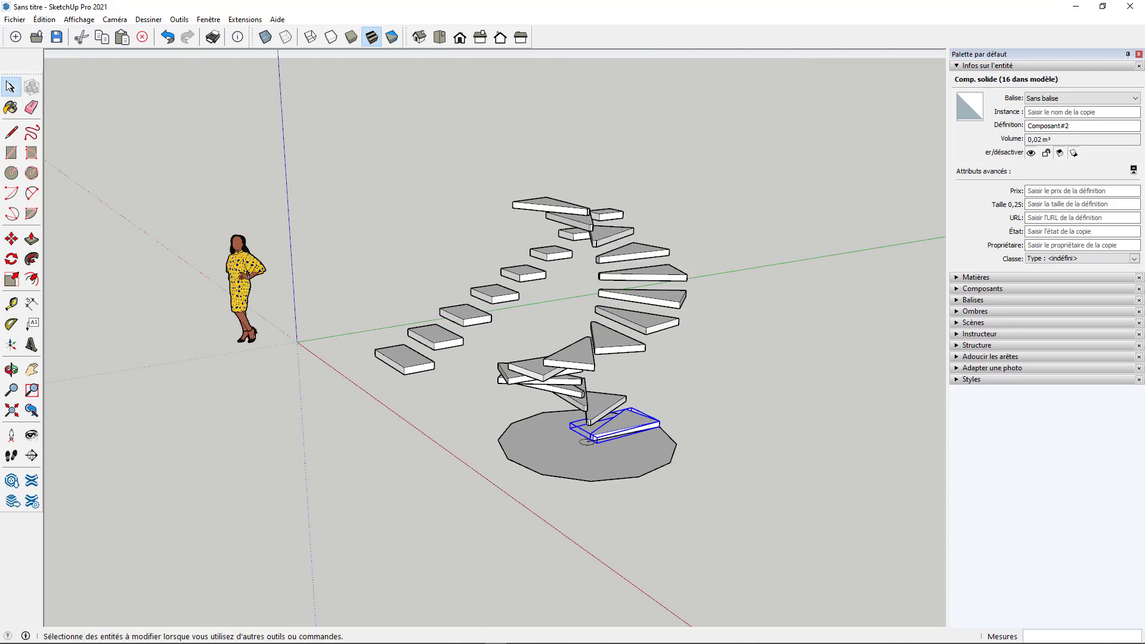
# - Examine the spiral staircase from several sides and the small circle at its base
pyautogui.click(313, 446)
pyautogui.moveTo(313, 446); pyautogui.dragTo(510, 484, button='middle')
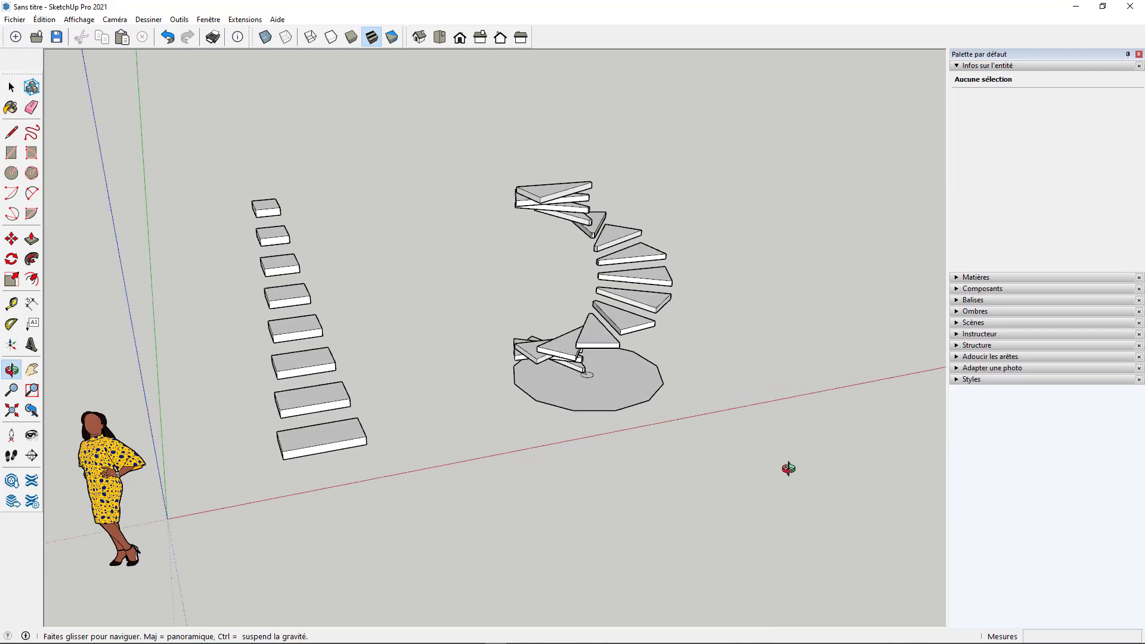
pyautogui.moveTo(790, 467); pyautogui.dragTo(171, 447)
pyautogui.press('space')
pyautogui.scroll(3, 547, 442)
pyautogui.scroll(5, 546, 442)
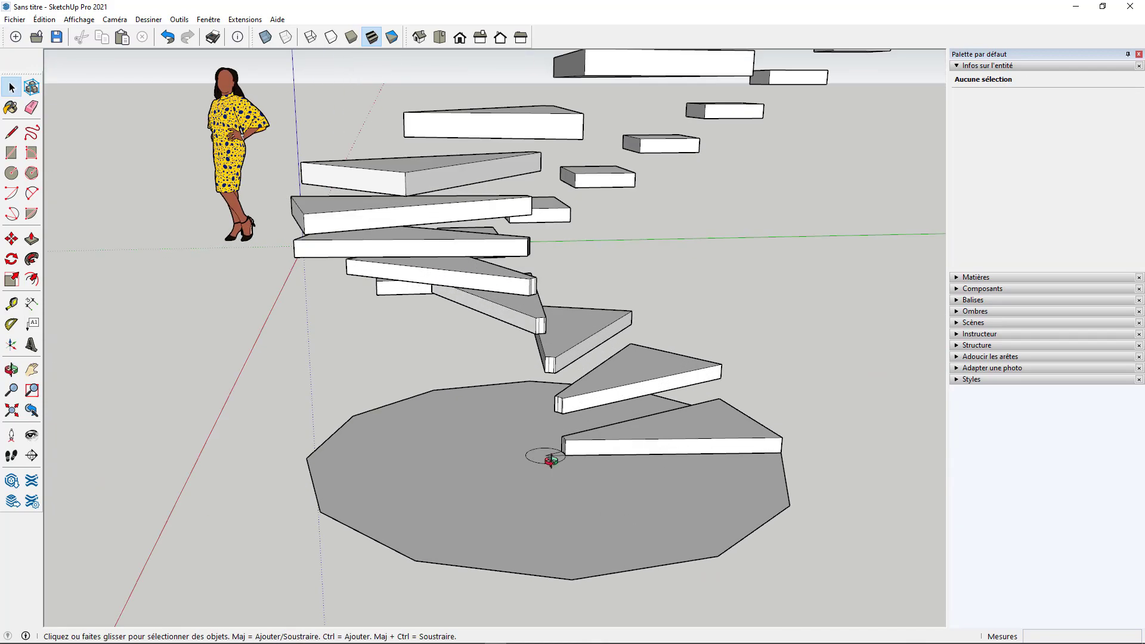
# - Push/Pull the small circle at the spiral staircase's base up into a central pole about 311 cm tall
pyautogui.click(31, 108)
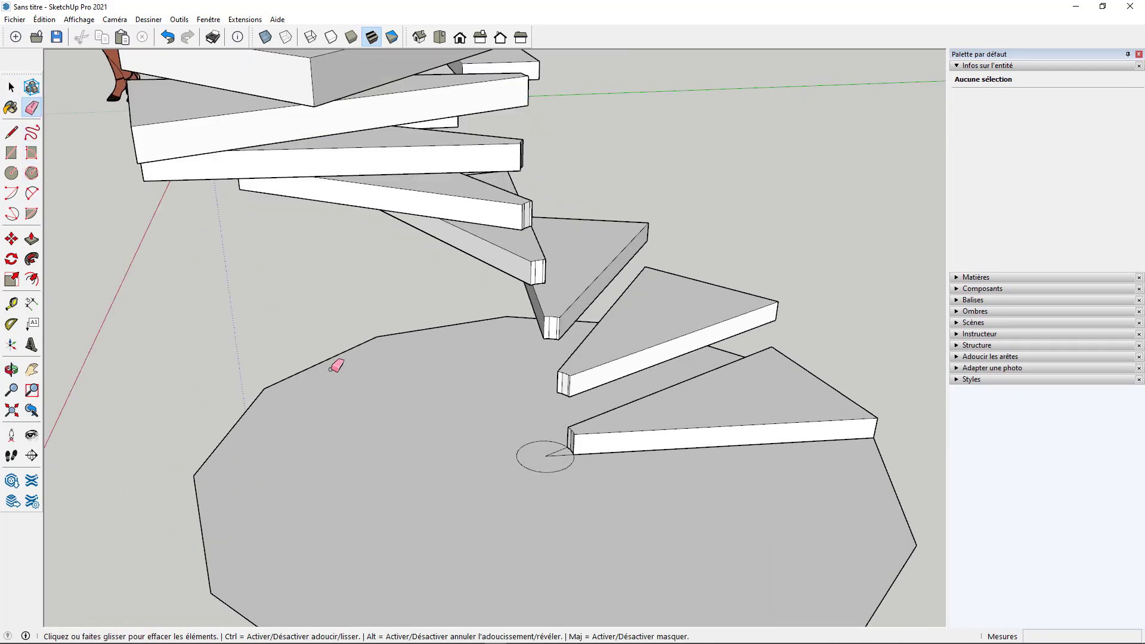
pyautogui.click(31, 239)
pyautogui.click(531, 458)
pyautogui.scroll(-6, 532, 459)
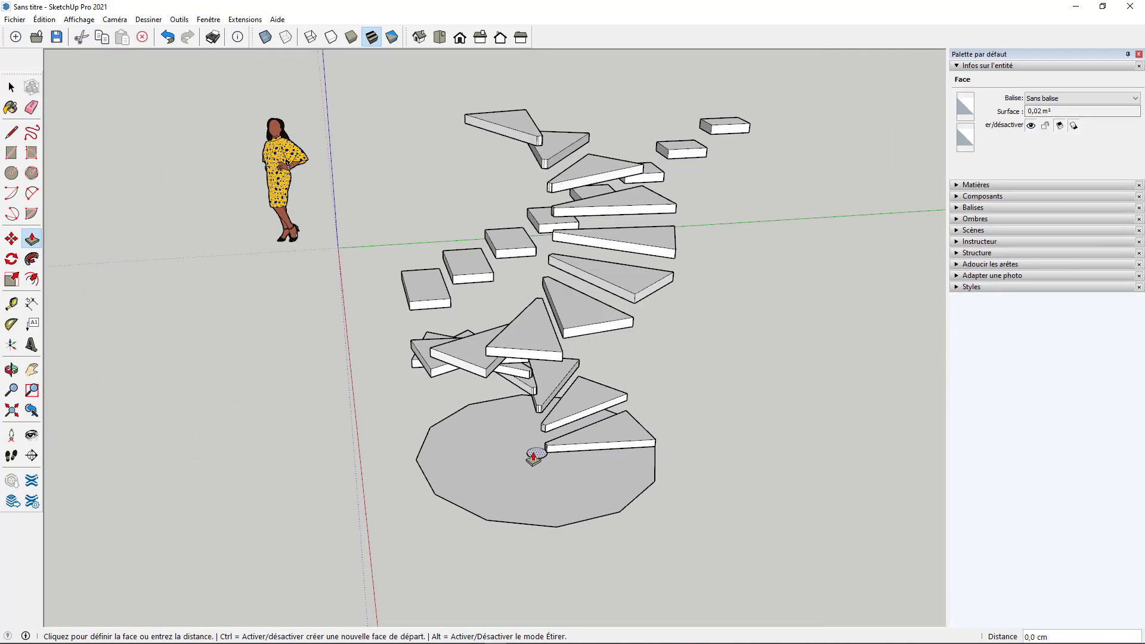
pyautogui.click(517, 211)
pyautogui.click(11, 88)
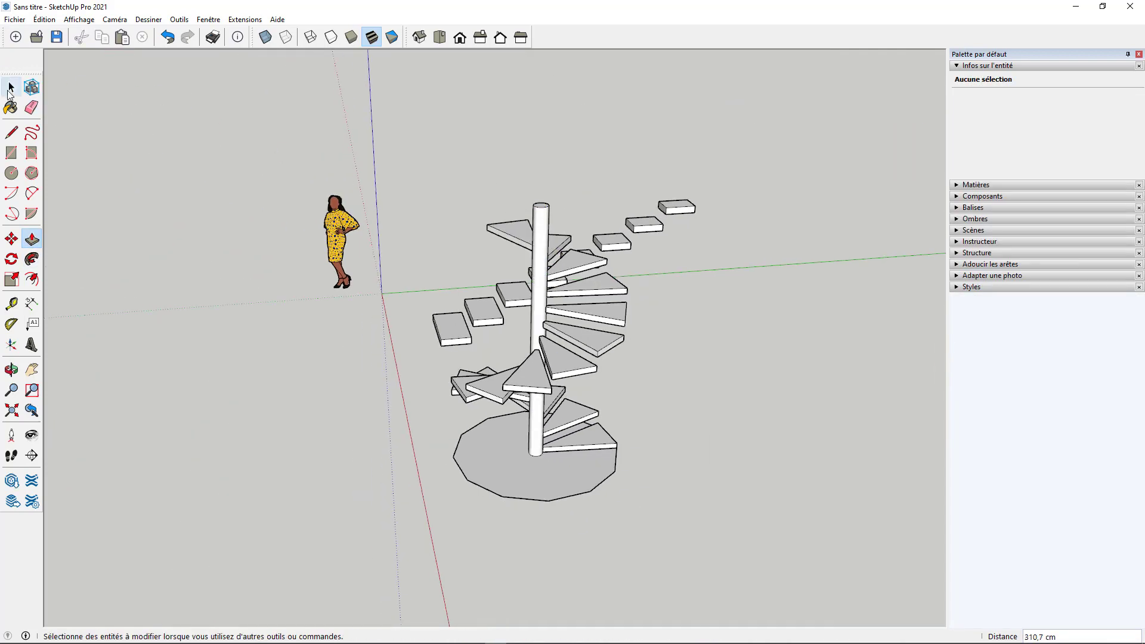
# - Open the lowest spiral step component for editing and group all of its geometry
pyautogui.moveTo(333, 489); pyautogui.dragTo(232, 369, button='middle')
pyautogui.scroll(2, 431, 428)
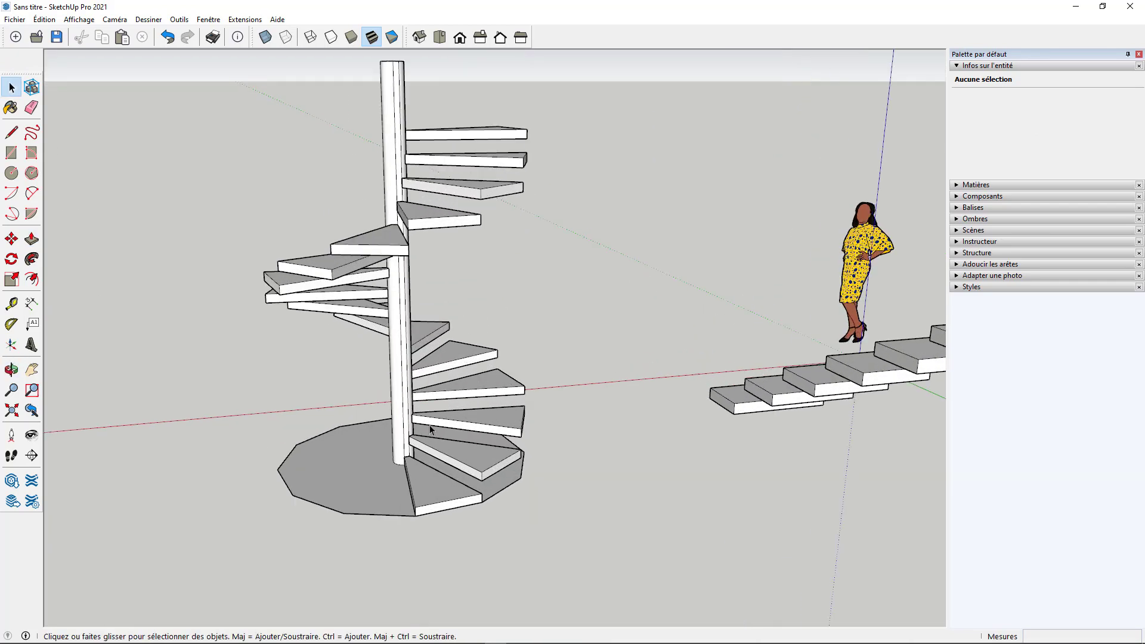
pyautogui.scroll(2, 420, 473)
pyautogui.moveTo(420, 472); pyautogui.dragTo(550, 507, button='middle')
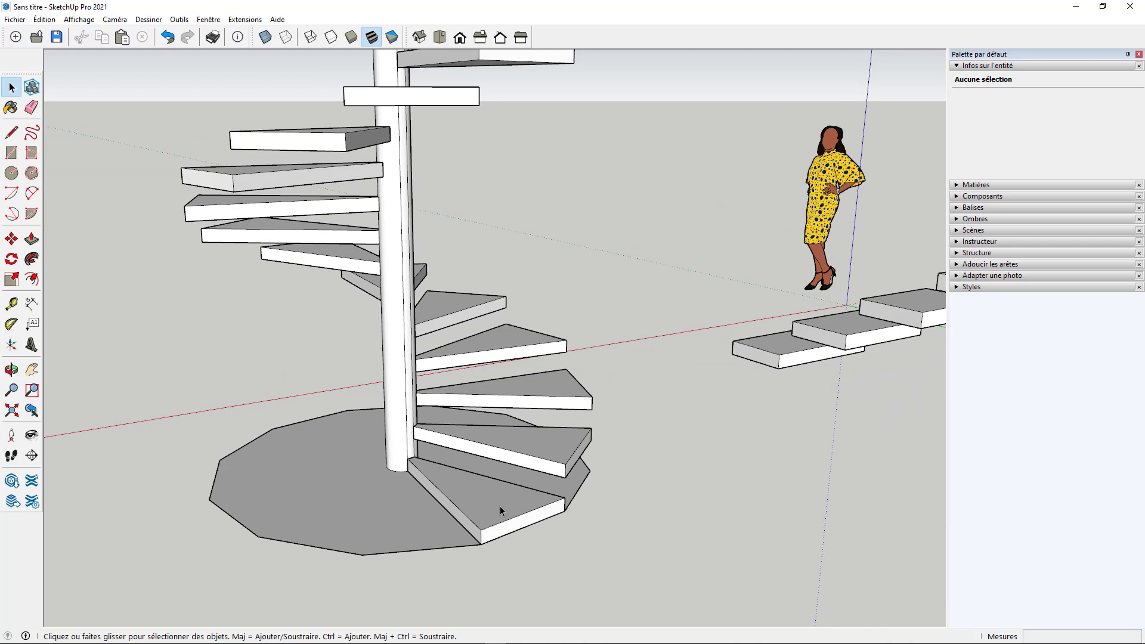
pyautogui.doubleClick(500, 506)
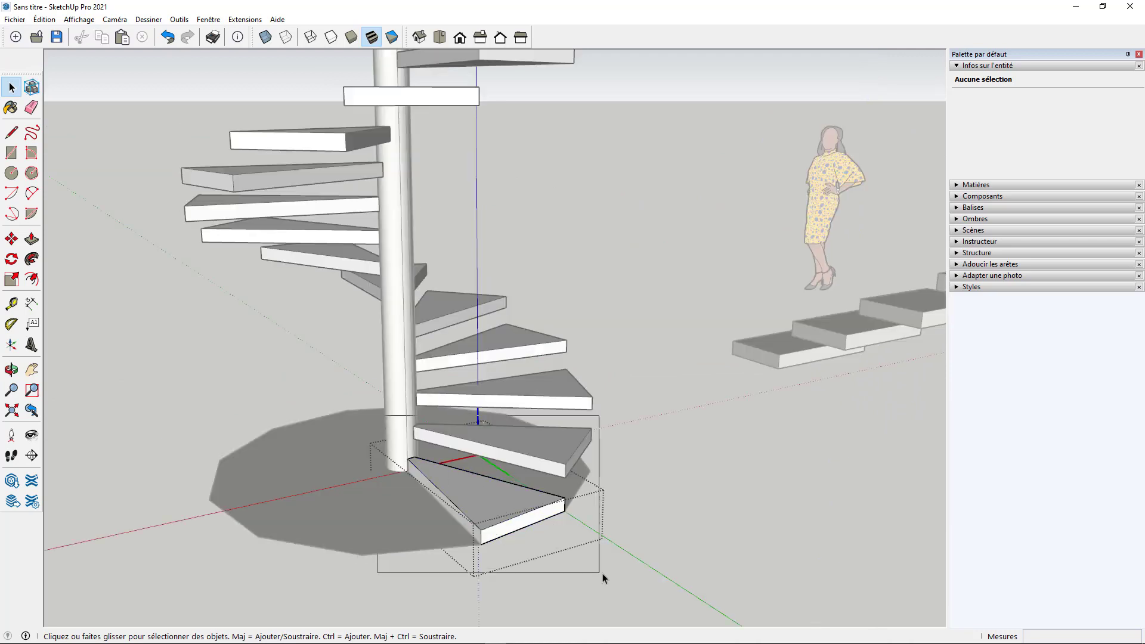
pyautogui.tripleClick(518, 492)
pyautogui.rightClick(493, 499)
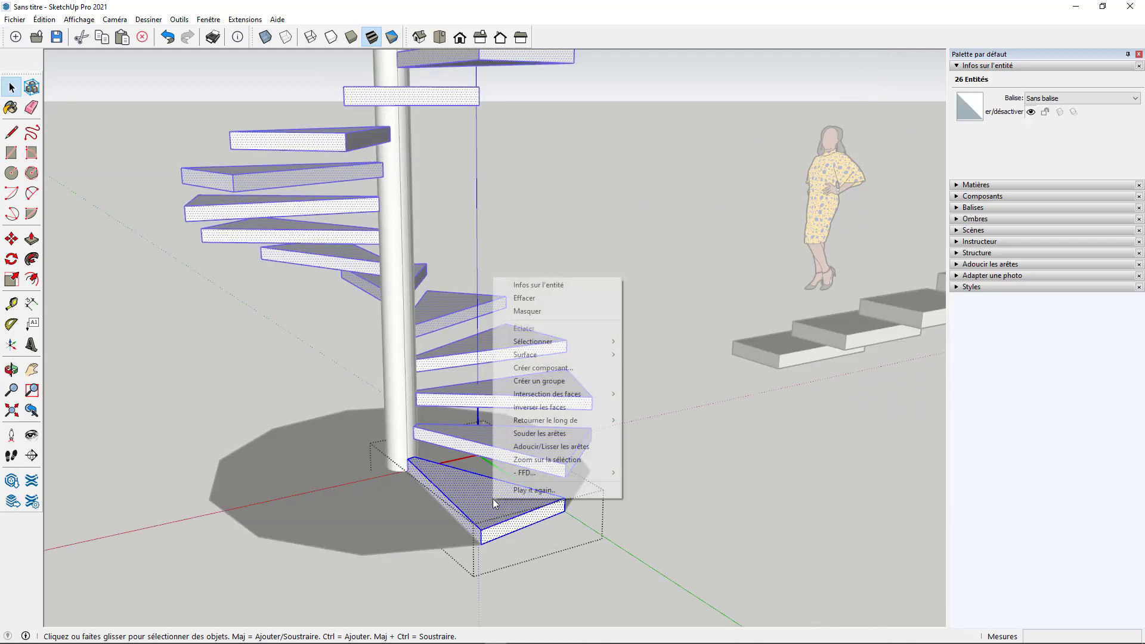
pyautogui.click(540, 381)
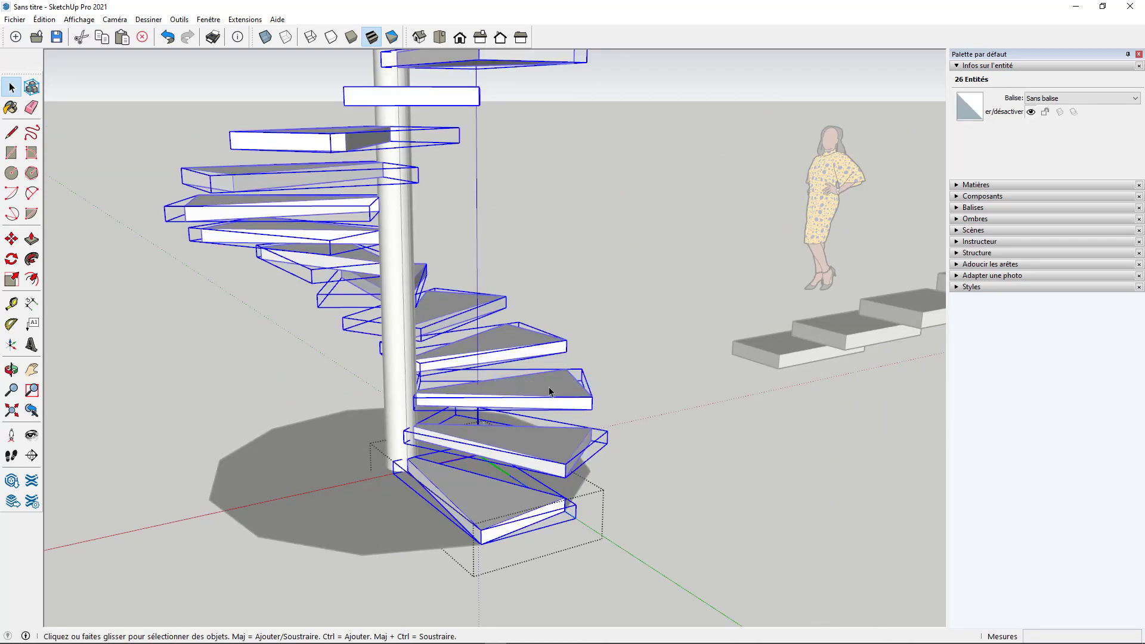
# - Inside the step component, draw a vertical edge about 70 cm tall up from an outer top corner of the tread
pyautogui.click(11, 132)
pyautogui.moveTo(482, 527); pyautogui.dragTo(681, 444, button='middle')
pyautogui.click(674, 449)
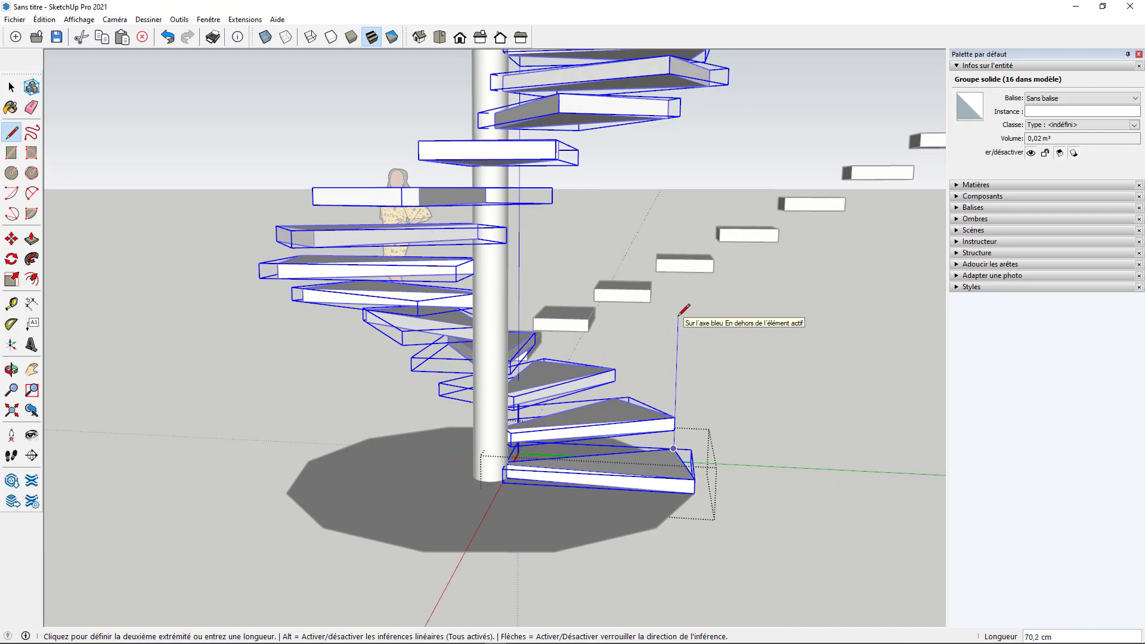
pyautogui.click(679, 310)
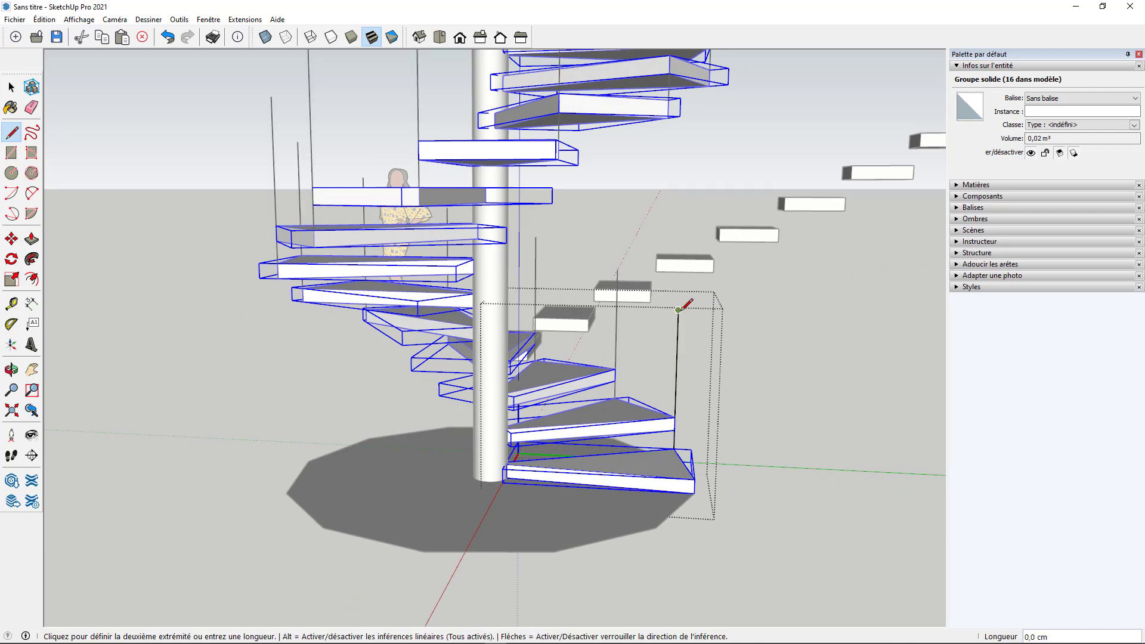
pyautogui.press('Escape')
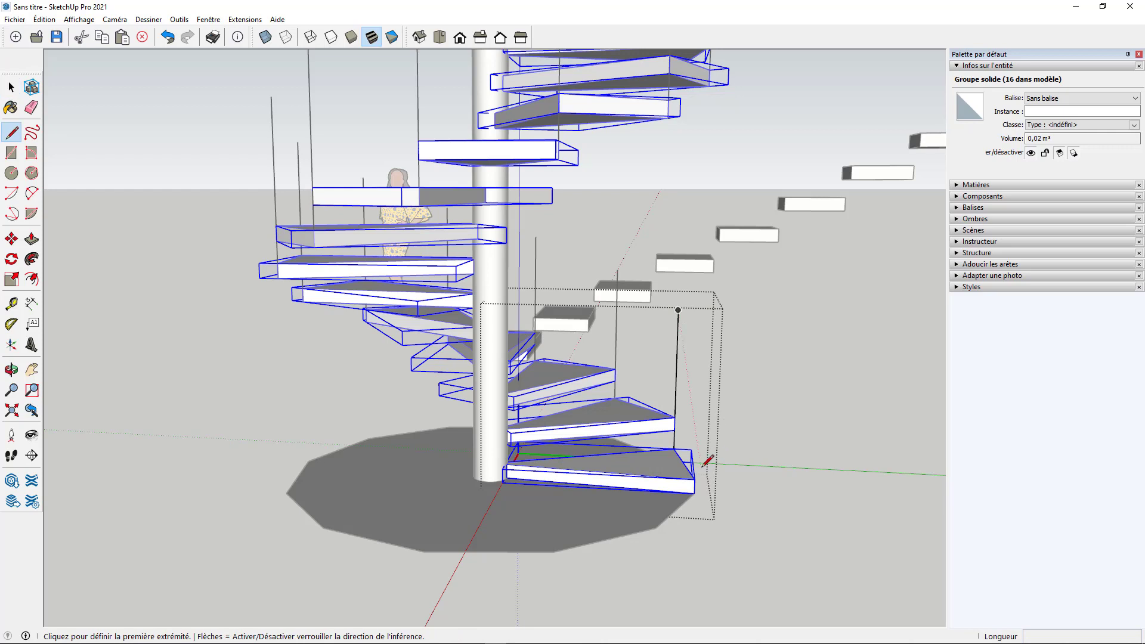
# - Complete the rectangular railing panel face standing along the tread's outer edge
pyautogui.click(695, 479)
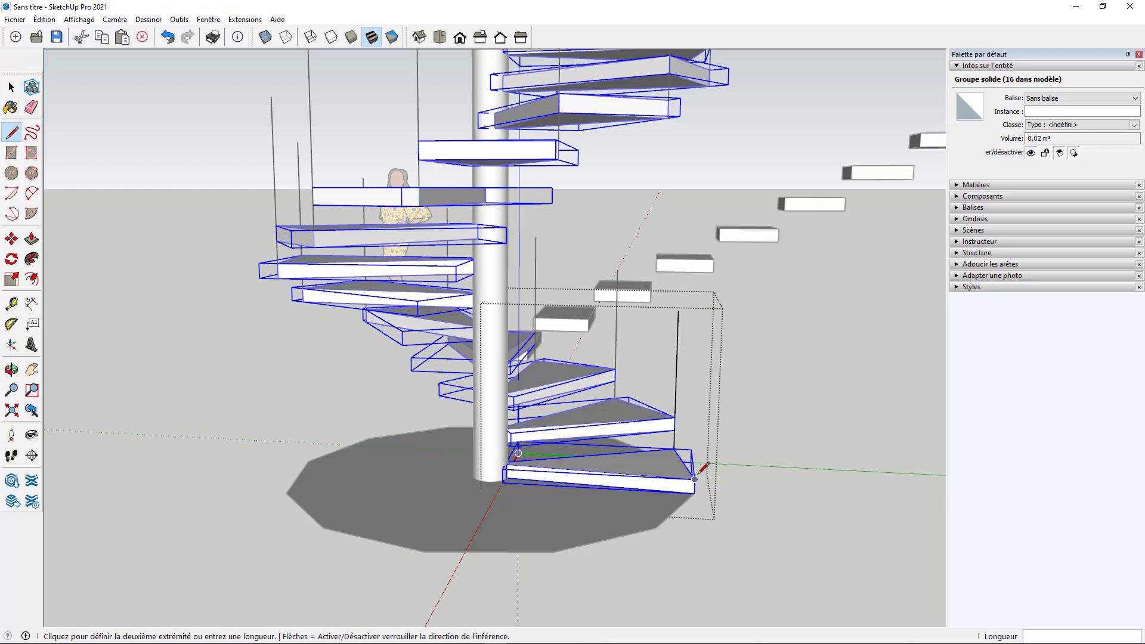
pyautogui.click(681, 309)
pyautogui.click(678, 309)
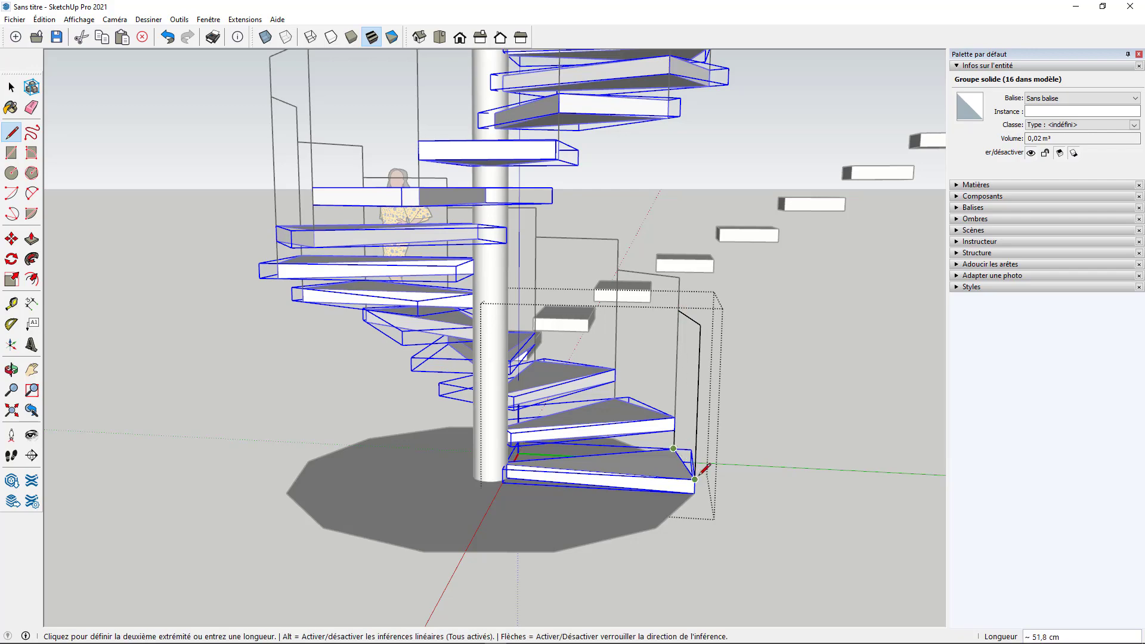
pyautogui.click(674, 448)
# - Slope the railing panel's top up to the next step's panel corner and erase the leftover horizontal edge
pyautogui.moveTo(710, 470); pyautogui.dragTo(118, 489, button='middle')
pyautogui.scroll(3, 240, 327)
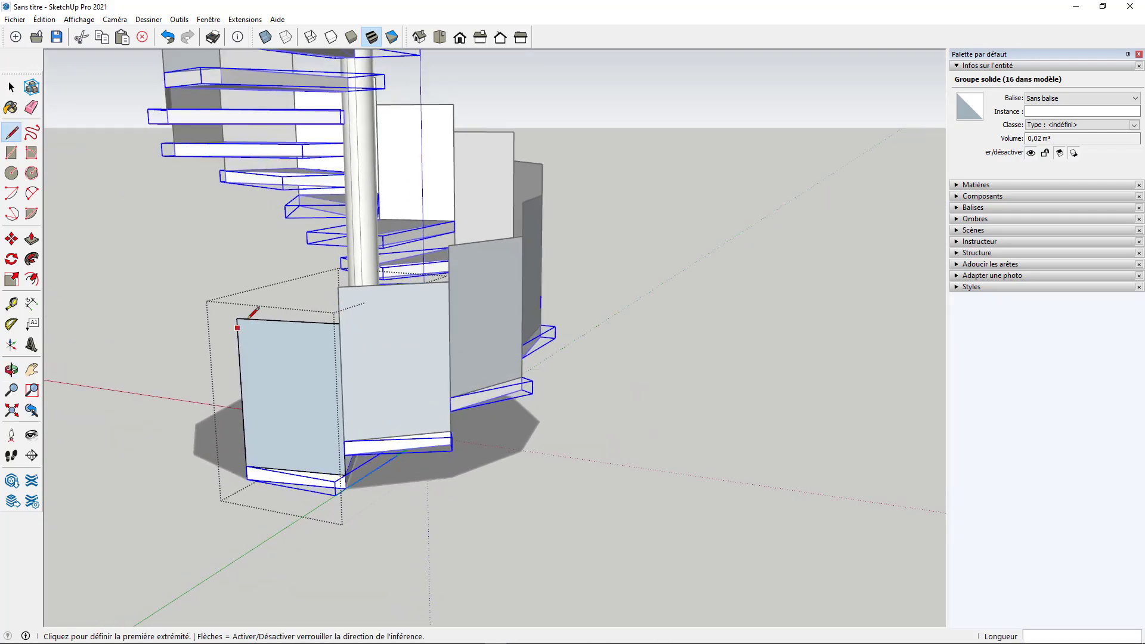
pyautogui.scroll(2, 270, 310)
pyautogui.moveTo(271, 312); pyautogui.dragTo(482, 384, button='middle')
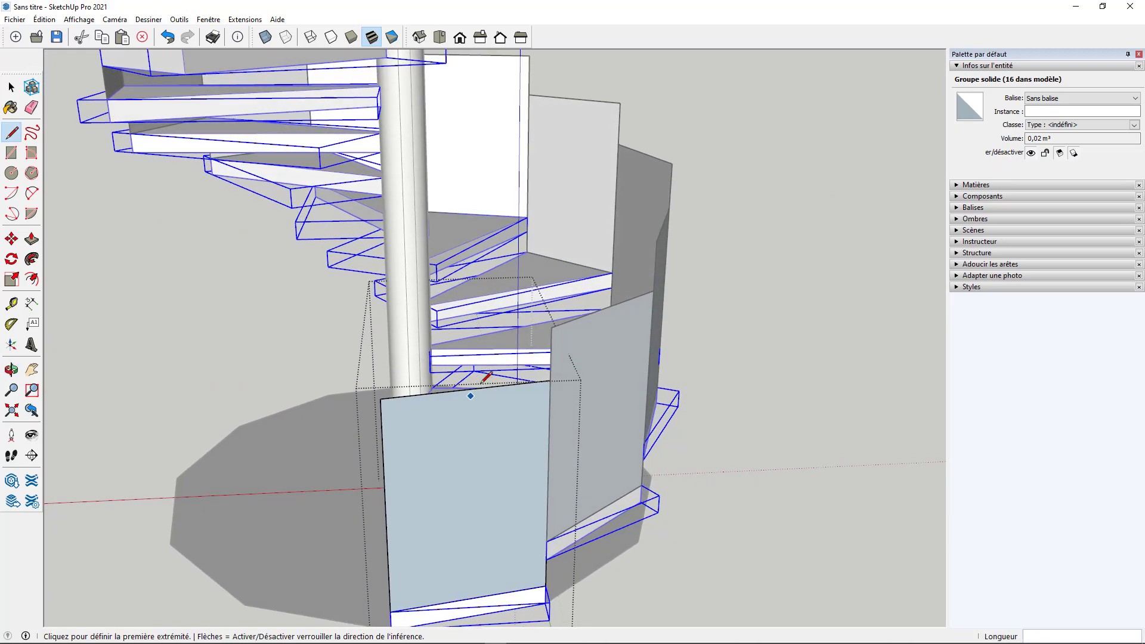
pyautogui.click(380, 399)
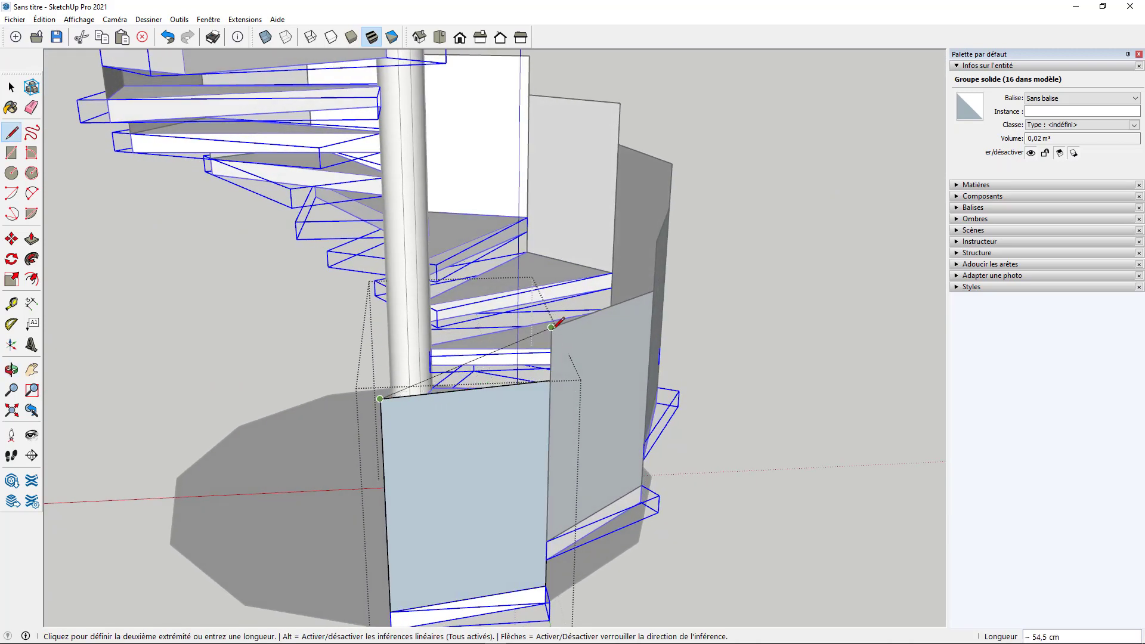
pyautogui.click(552, 327)
pyautogui.click(550, 381)
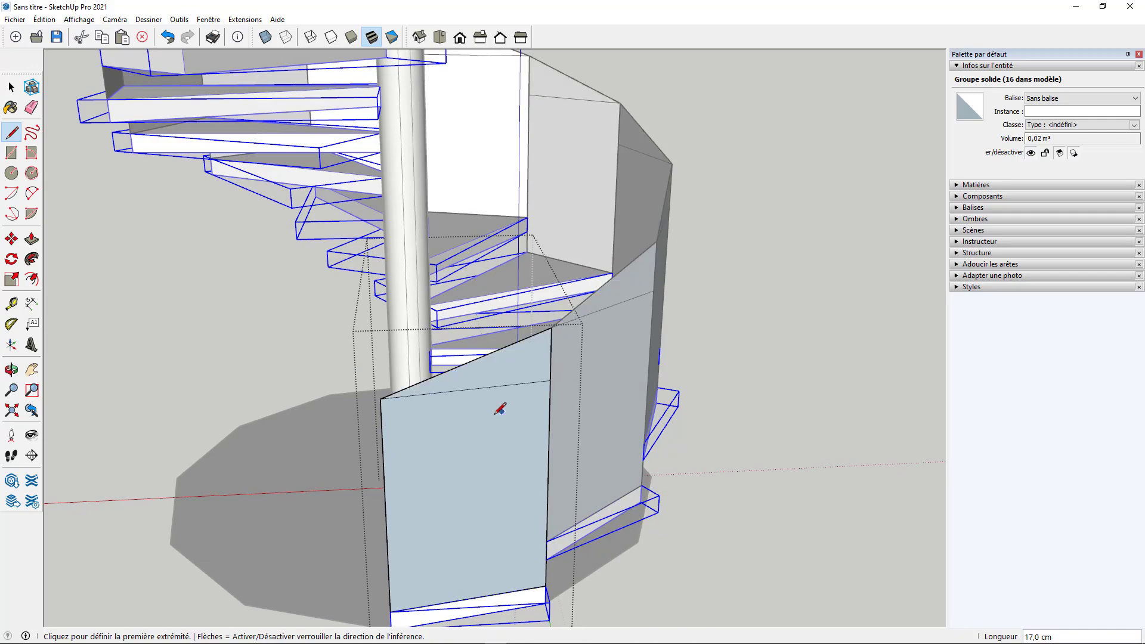
pyautogui.press('space')
pyautogui.scroll(-6, 506, 397)
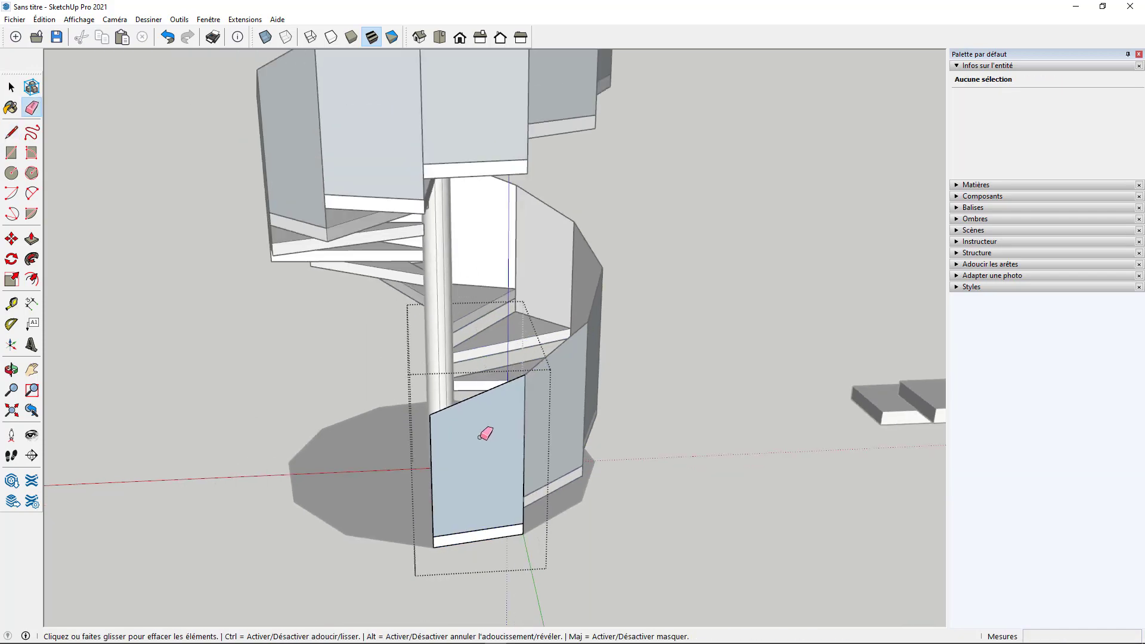
# - Open the lowest step component and offset the railing panel's outline inward to form a narrow frame
pyautogui.moveTo(596, 409); pyautogui.dragTo(660, 371, button='middle')
pyautogui.scroll(5, 579, 409)
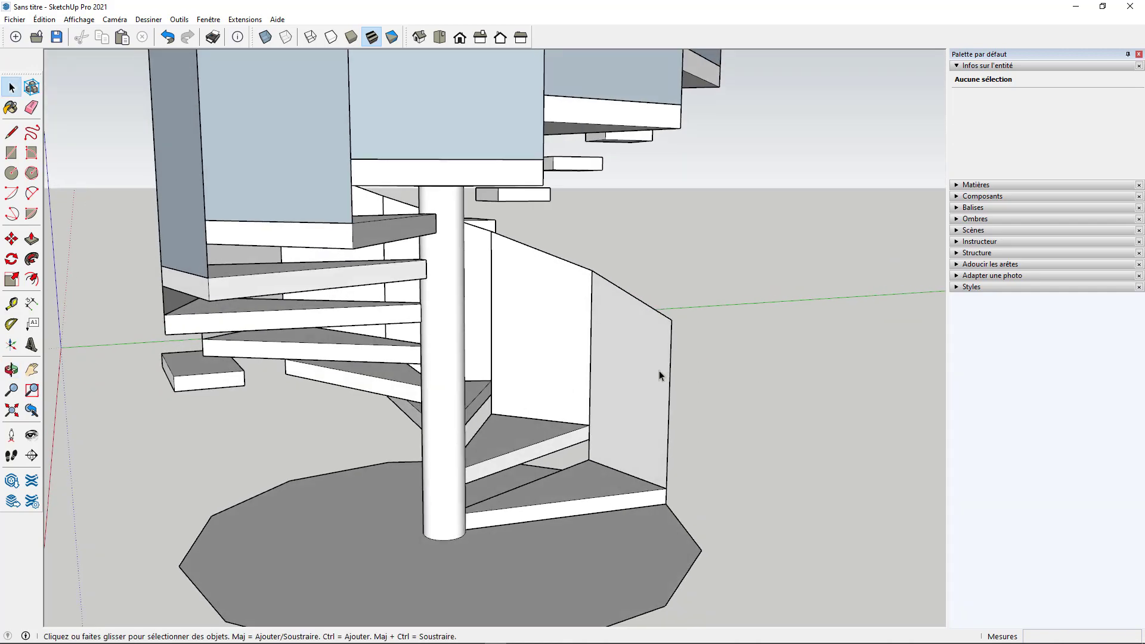
pyautogui.doubleClick(627, 371)
pyautogui.press('f')
pyautogui.click(631, 357)
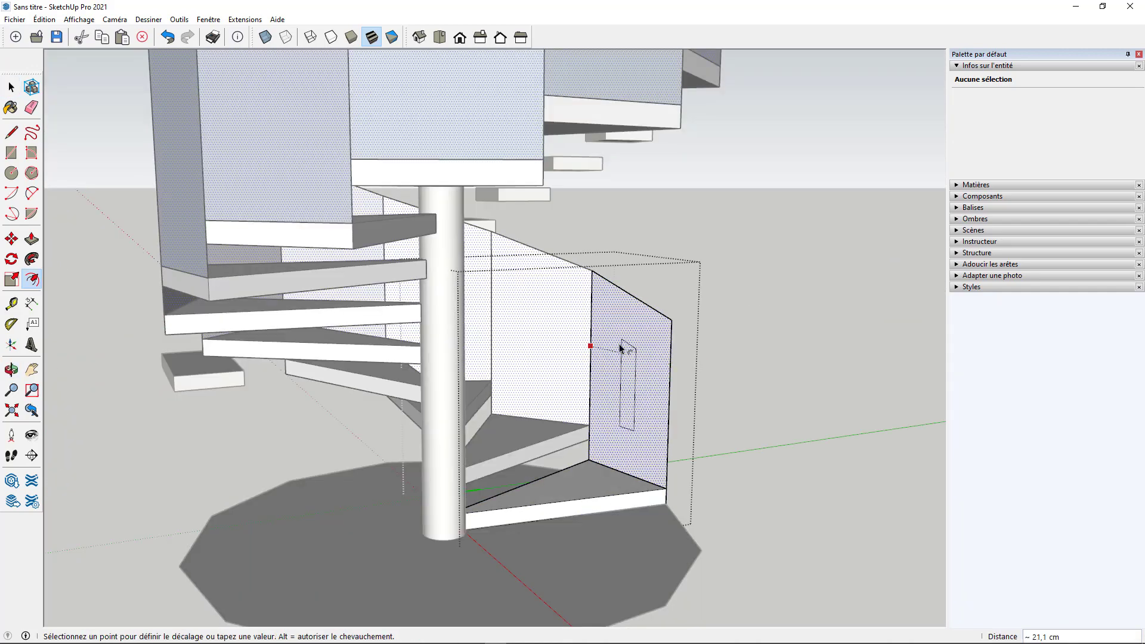
pyautogui.click(613, 329)
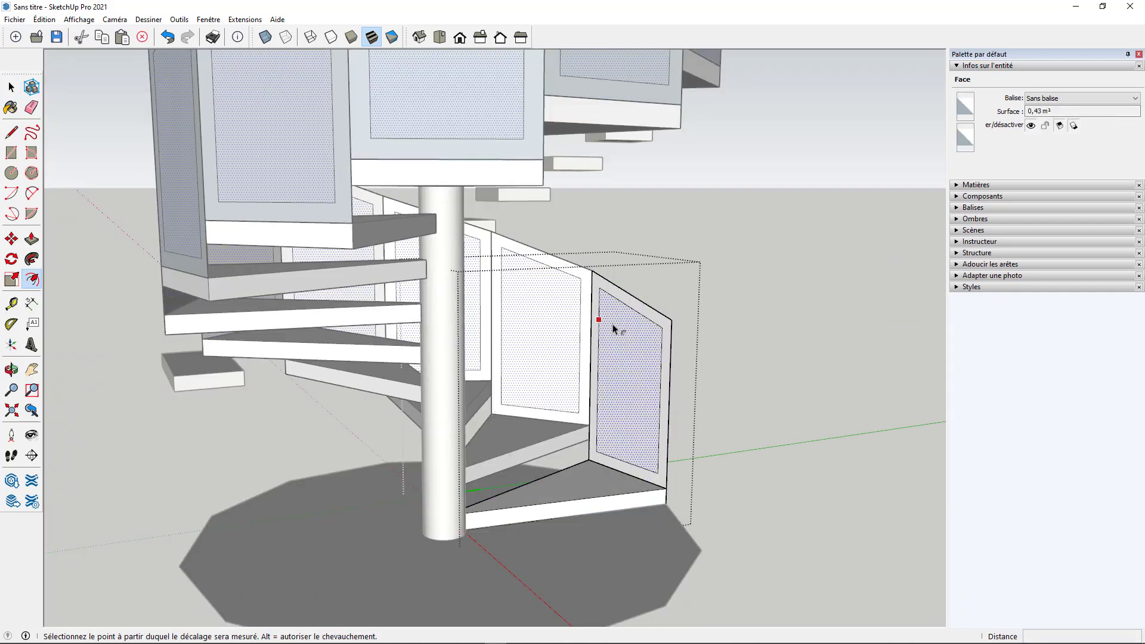
# - Paint the railing panel's inner face with the Verre translucide gris material from Verre et miroirs
pyautogui.press('b')
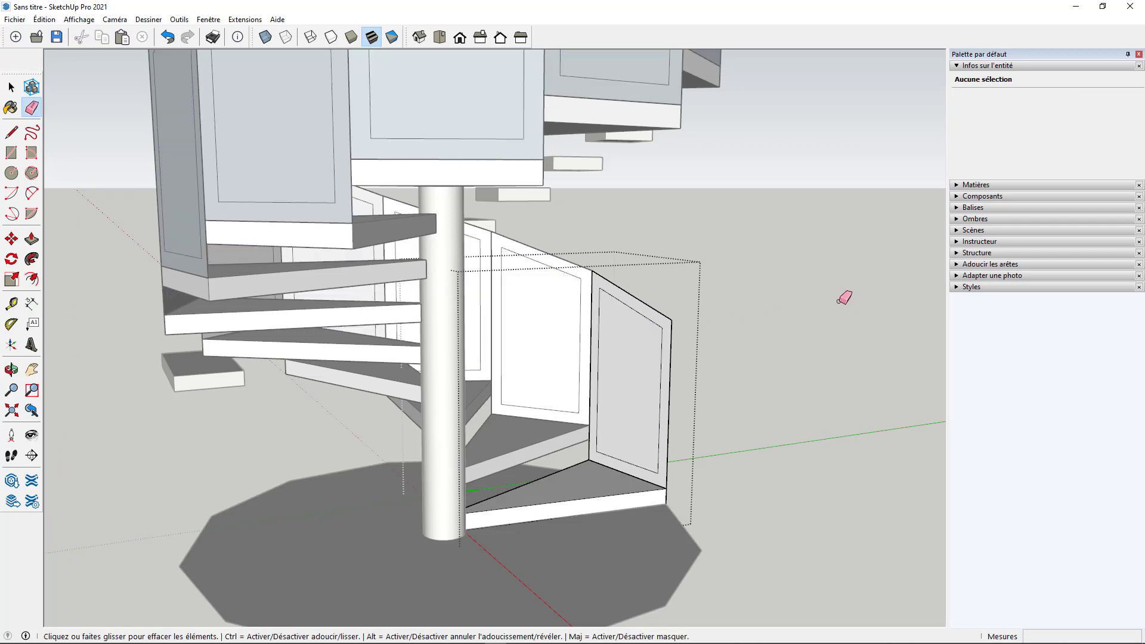
pyautogui.click(1056, 319)
pyautogui.click(638, 380)
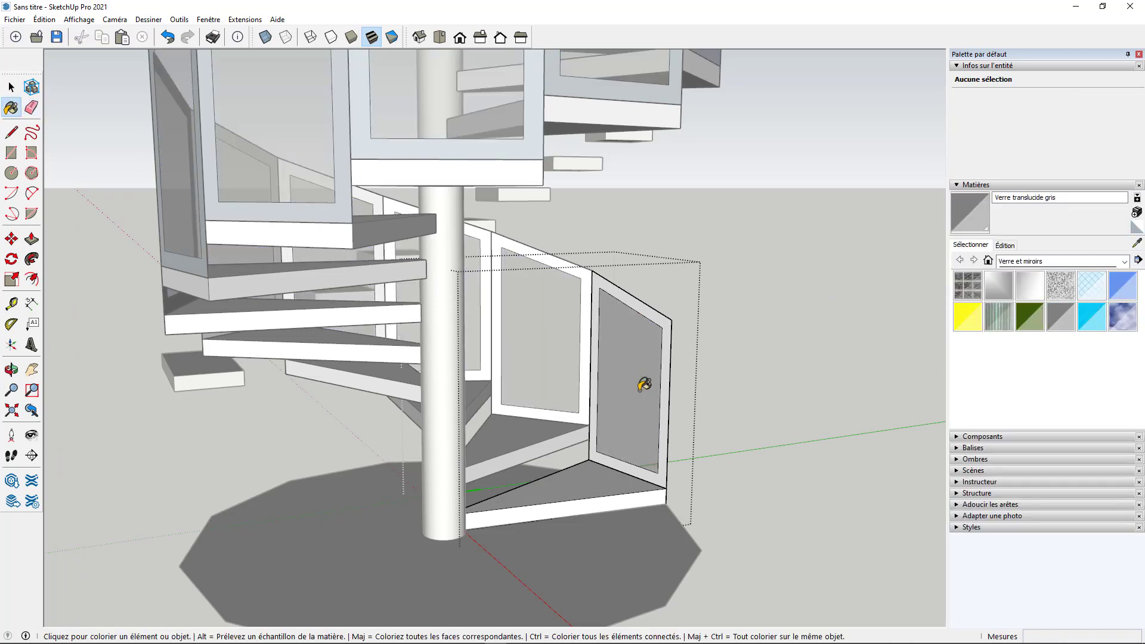
pyautogui.press('space')
# - Erase the twelve-sided base polygon beneath the spiral staircase
pyautogui.scroll(-6, 775, 457)
pyautogui.moveTo(728, 467); pyautogui.dragTo(918, 513, button='middle')
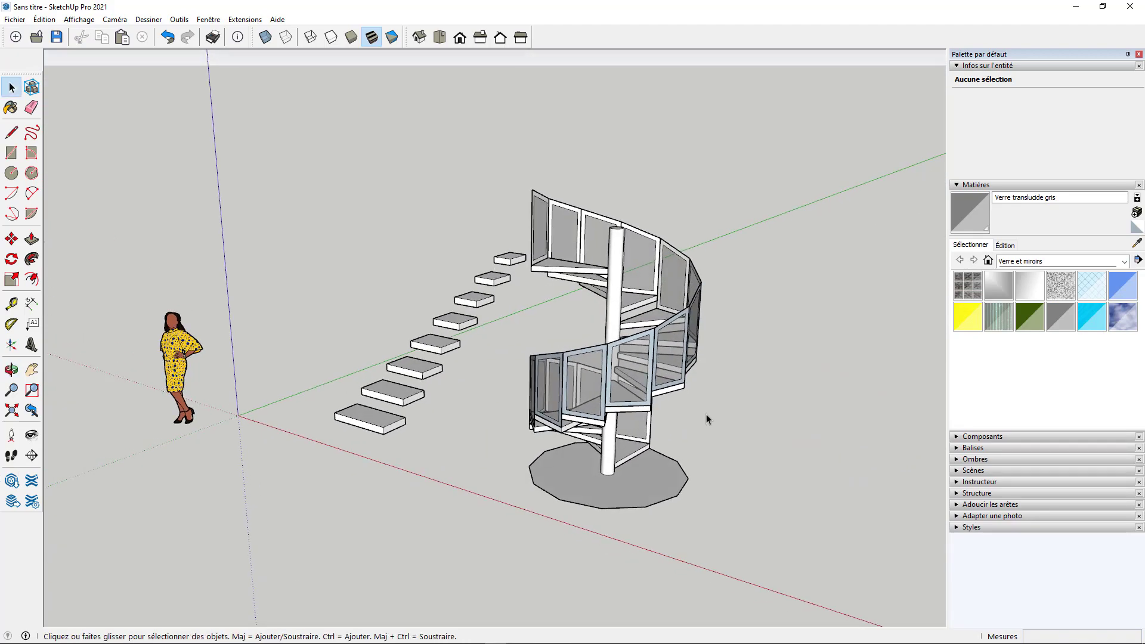
pyautogui.scroll(1, 707, 414)
pyautogui.press('e')
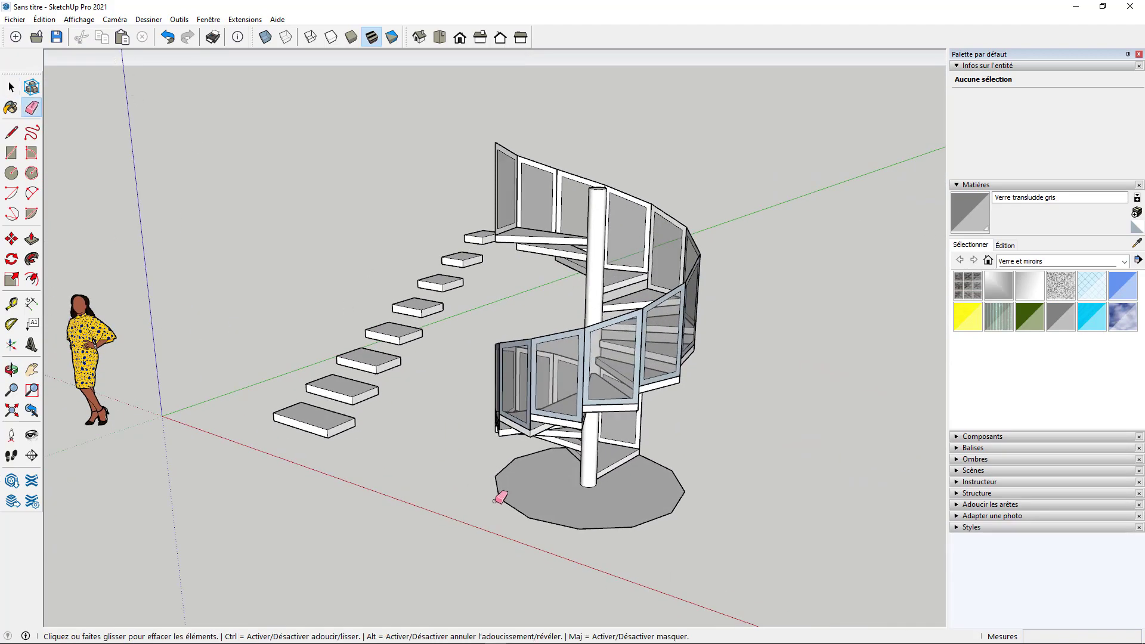
pyautogui.click(546, 525)
pyautogui.moveTo(528, 513)
pyautogui.mouseDown()
pyautogui.moveTo(507, 503)
pyautogui.moveTo(537, 457)
pyautogui.mouseUp()
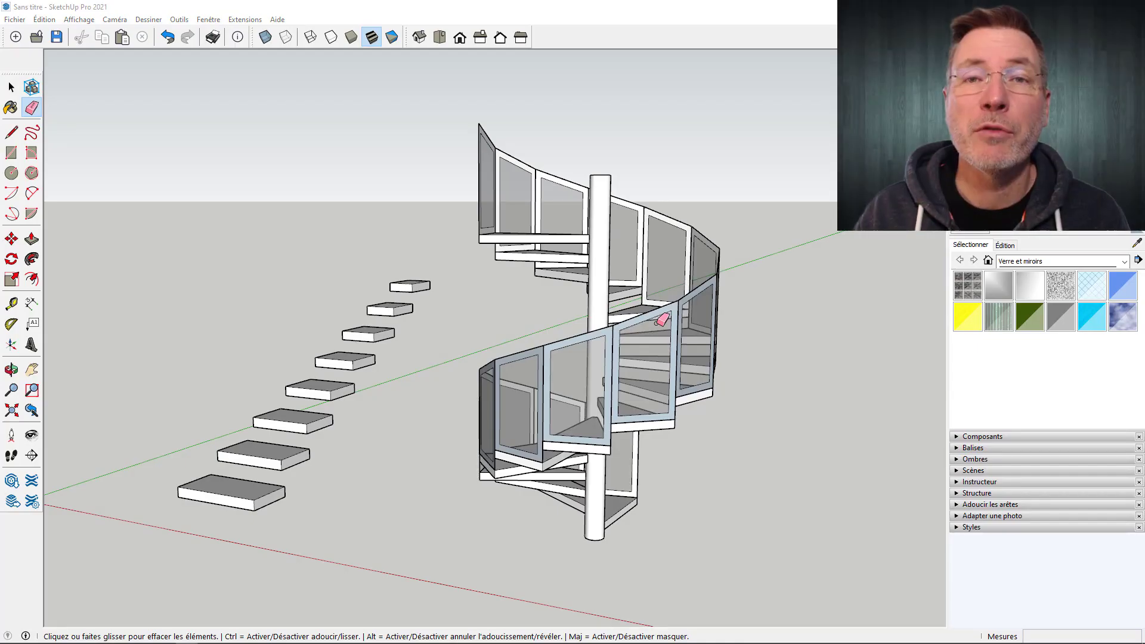